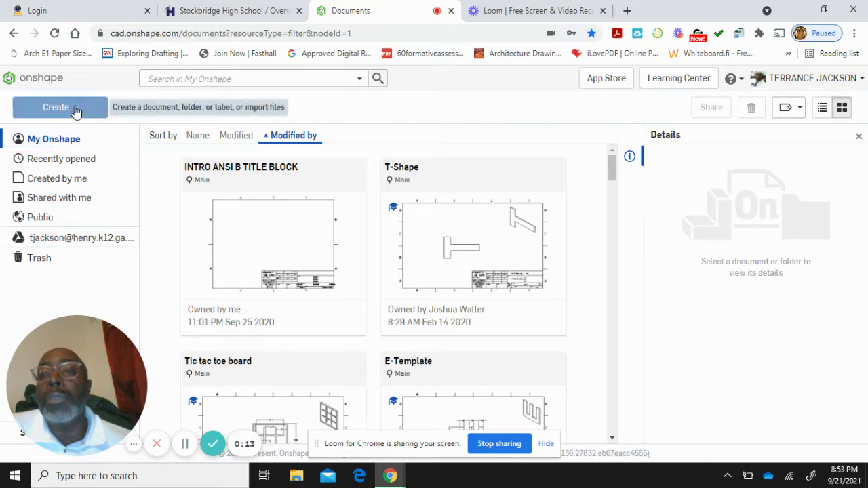
# Step: Create a new document named H-STENCIL REMAKE
pyautogui.click(77, 112)
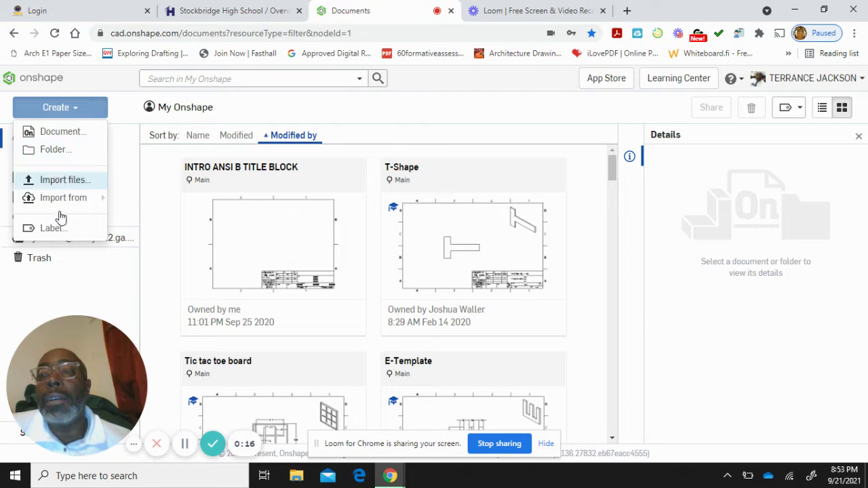
pyautogui.click(65, 132)
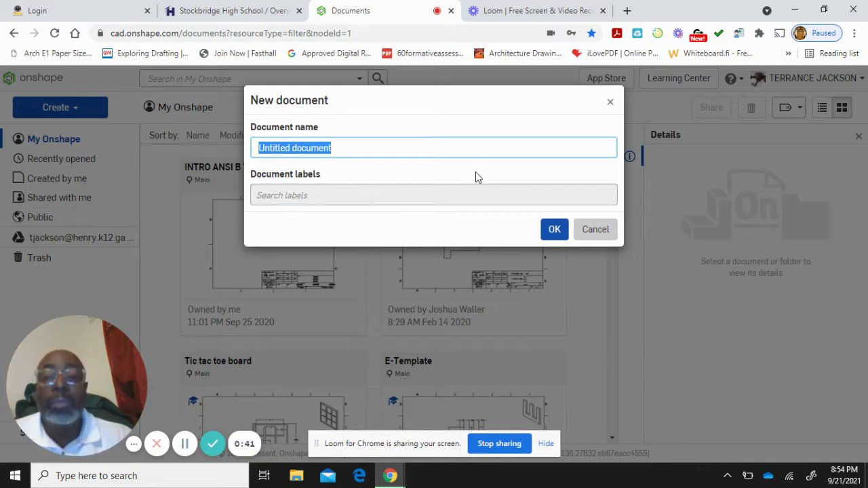
pyautogui.write('H-STENCIL REMAK')
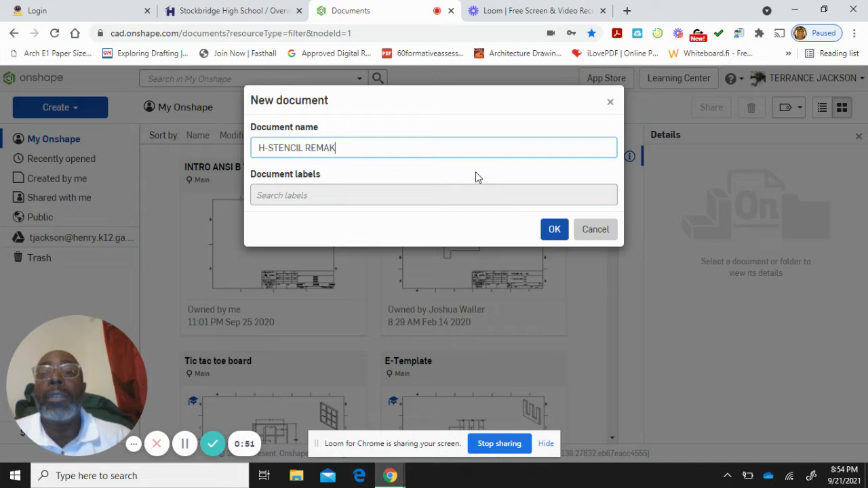
pyautogui.write('E')
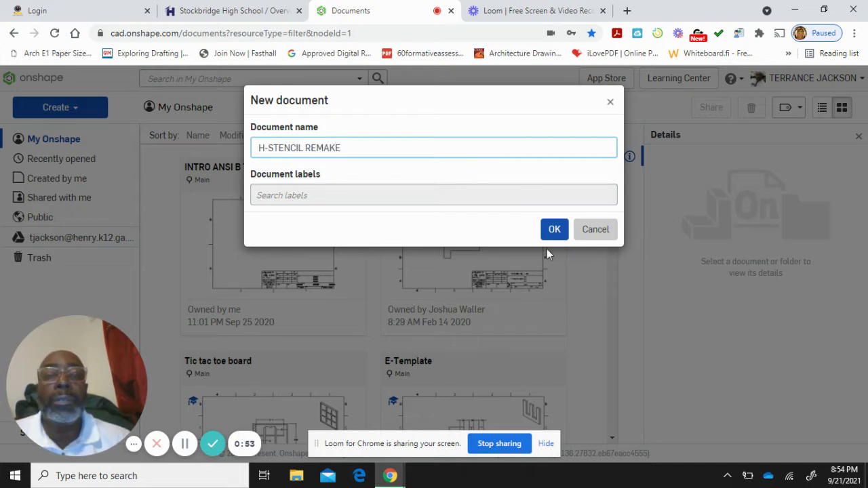
pyautogui.click(548, 232)
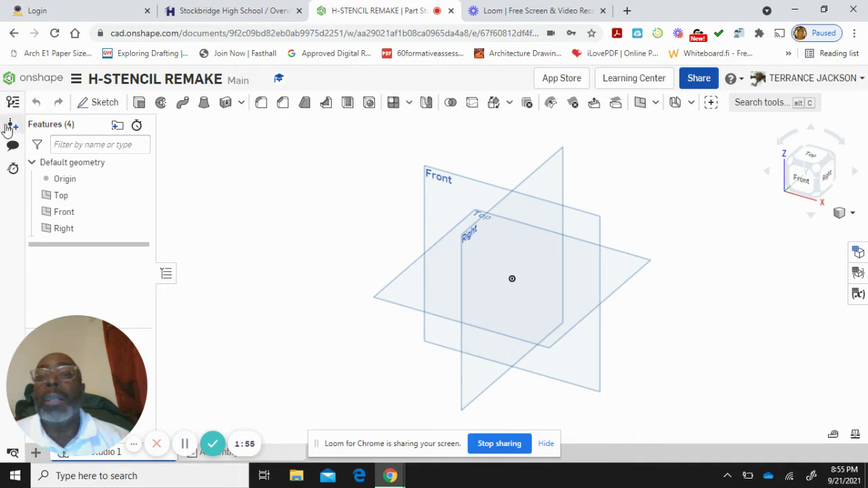
# Step: Start a sketch on the Front plane and view it straight from the front
pyautogui.click(108, 104)
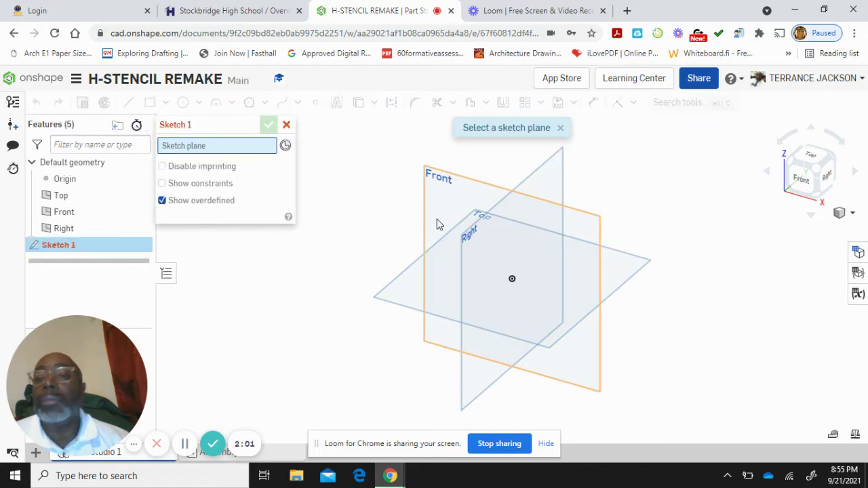
pyautogui.click(467, 186)
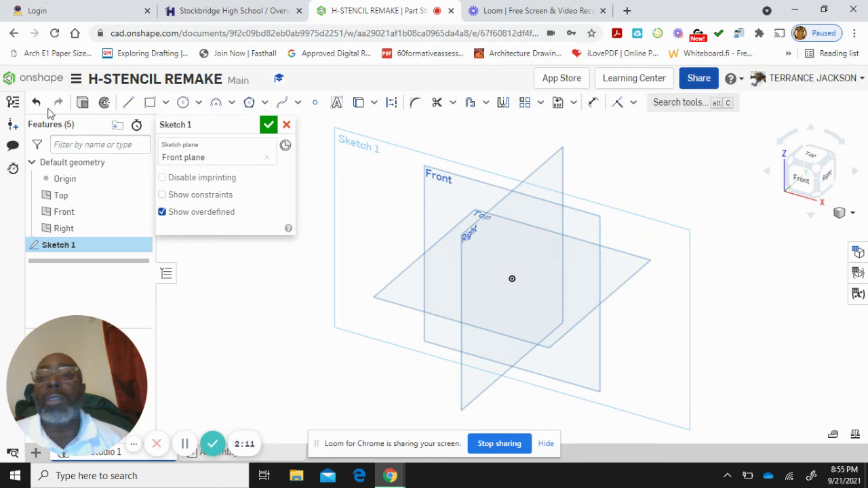
pyautogui.click(801, 182)
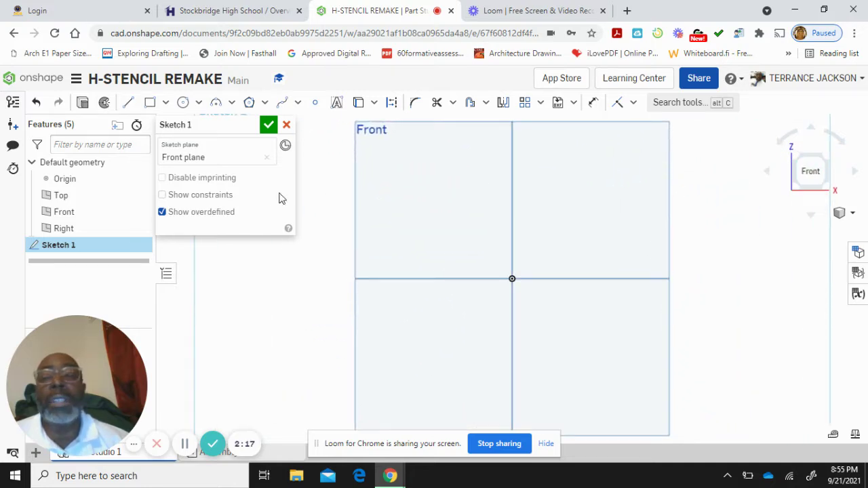
pyautogui.scroll(-3, 492, 218)
pyautogui.scroll(-1, 492, 219)
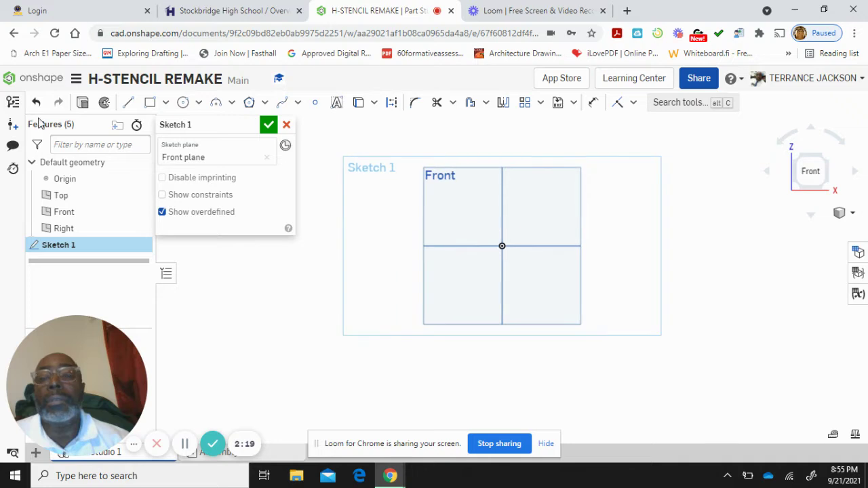
pyautogui.click(149, 104)
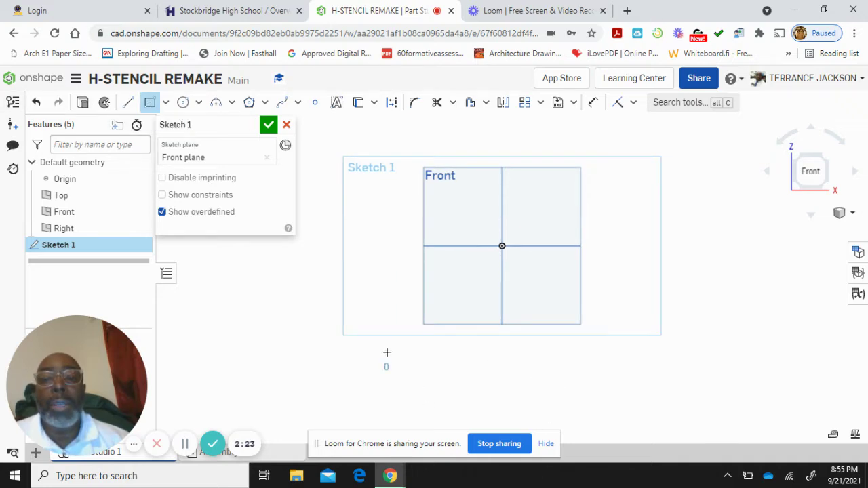
pyautogui.moveTo(387, 353); pyautogui.dragTo(410, 342)
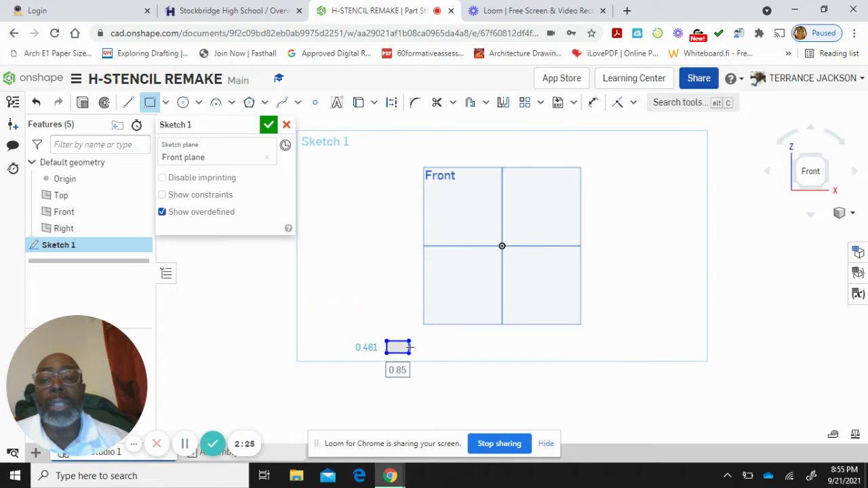
pyautogui.press('Tab')
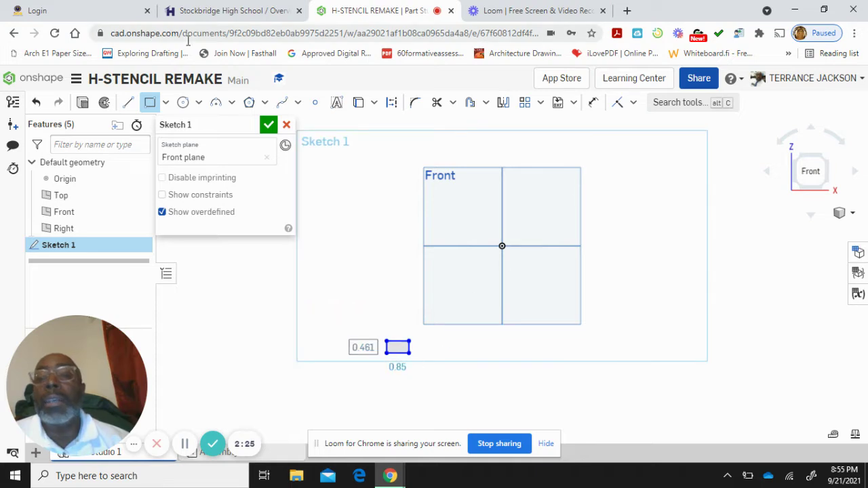
pyautogui.click(36, 103)
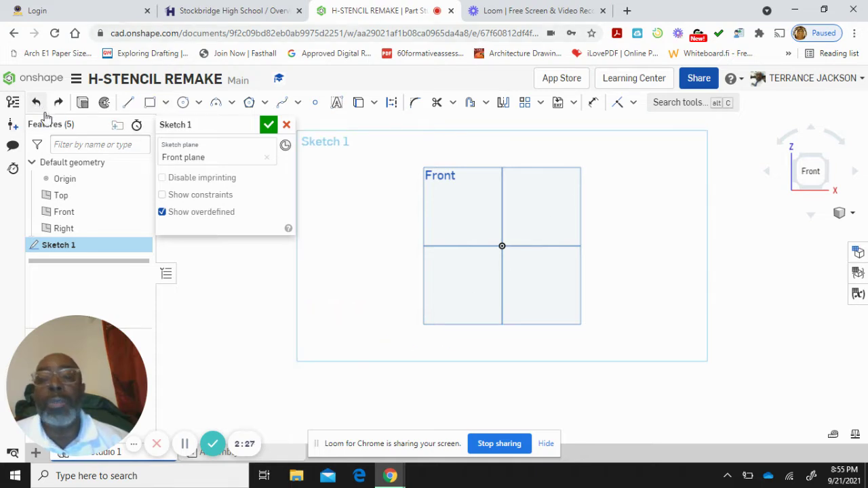
# Step: Sketch a corner rectangle about 11.02 in wide and 8.98 in tall enclosing the origin and the Front plane outline
pyautogui.click(150, 102)
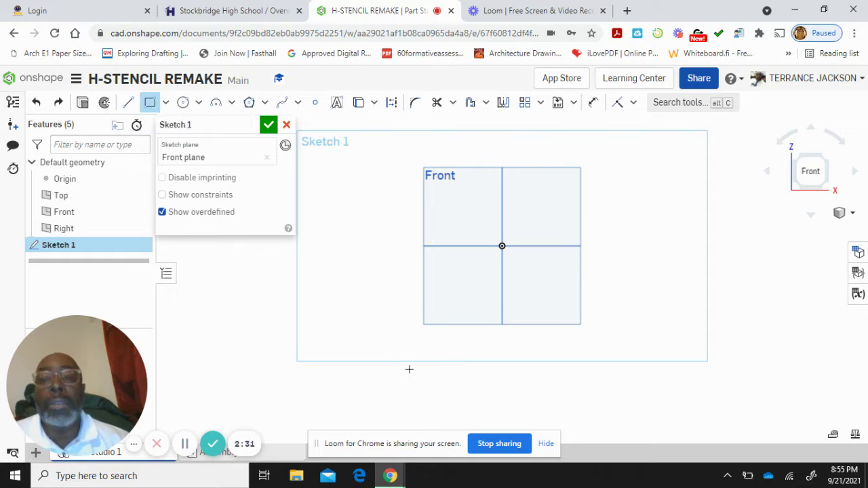
pyautogui.click(359, 362)
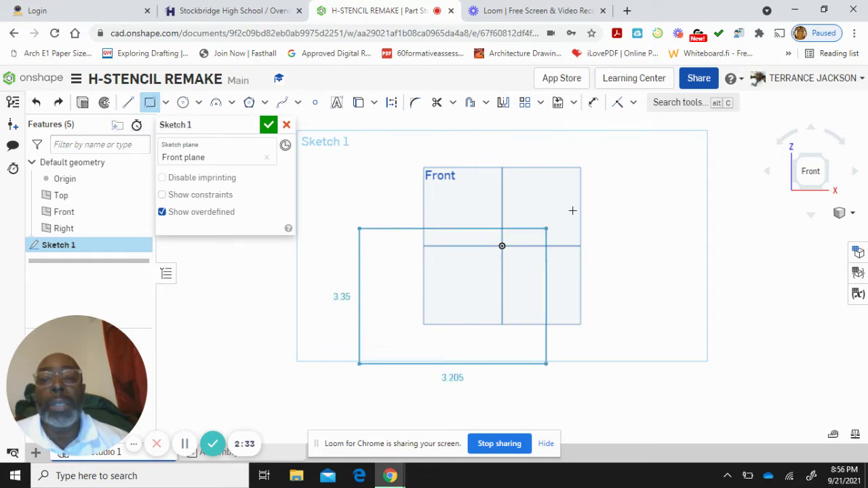
pyautogui.click(648, 128)
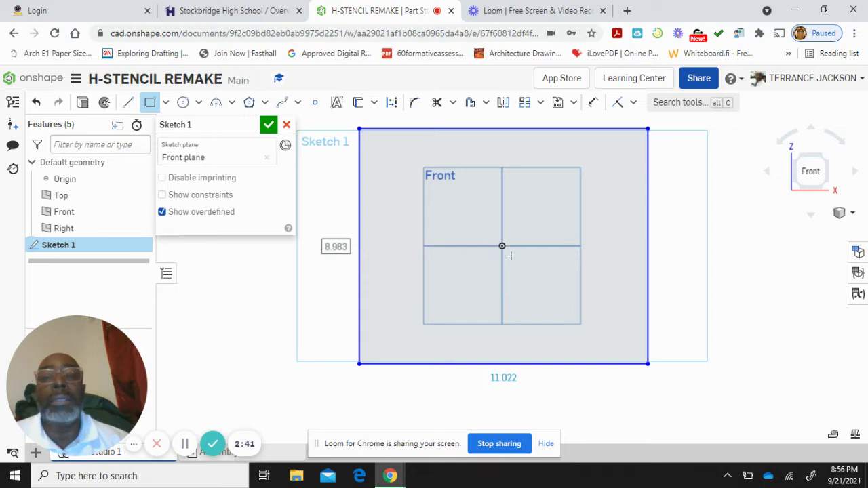
# Step: Dimension the rectangle's height and width to 8 in each and finish the sketch
pyautogui.click(593, 102)
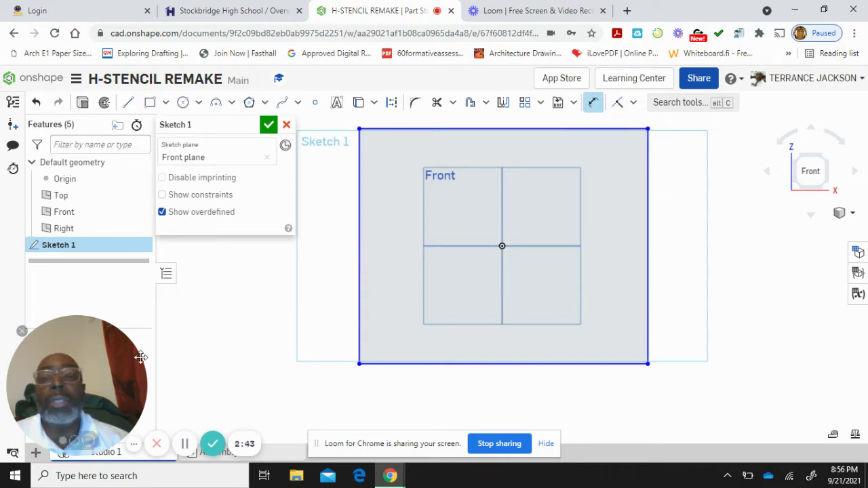
pyautogui.click(359, 305)
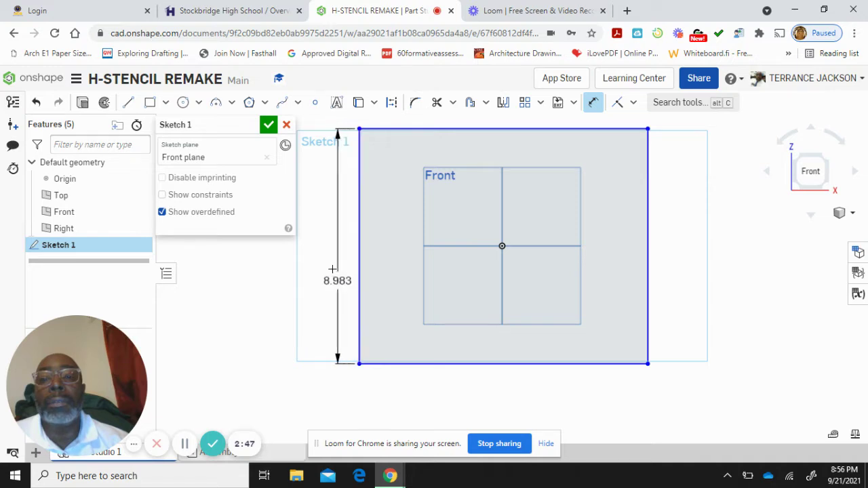
pyautogui.click(297, 319)
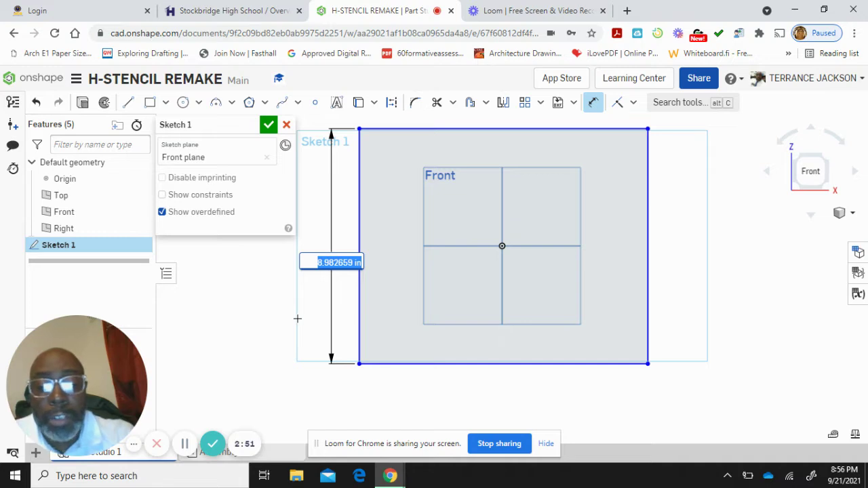
pyautogui.write('8')
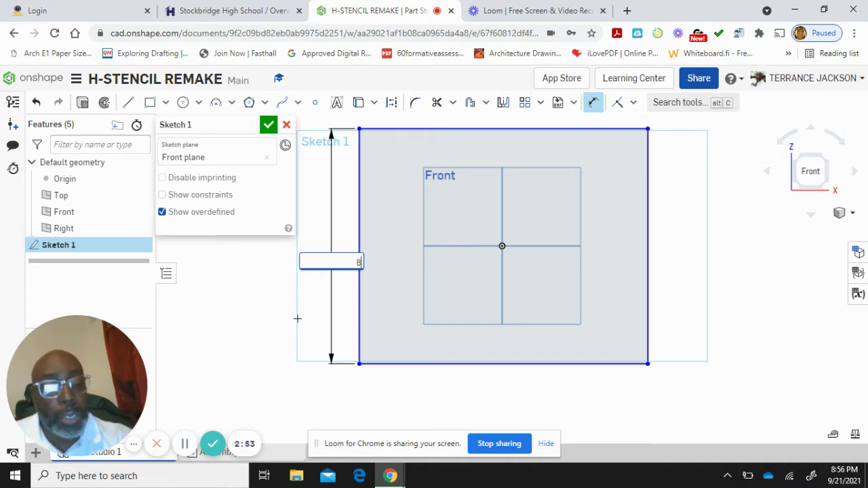
pyautogui.press('Return')
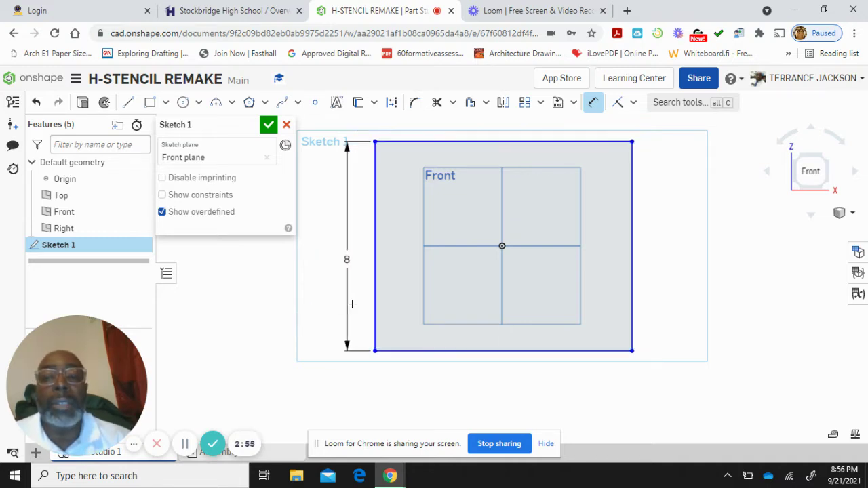
pyautogui.click(426, 352)
pyautogui.click(438, 378)
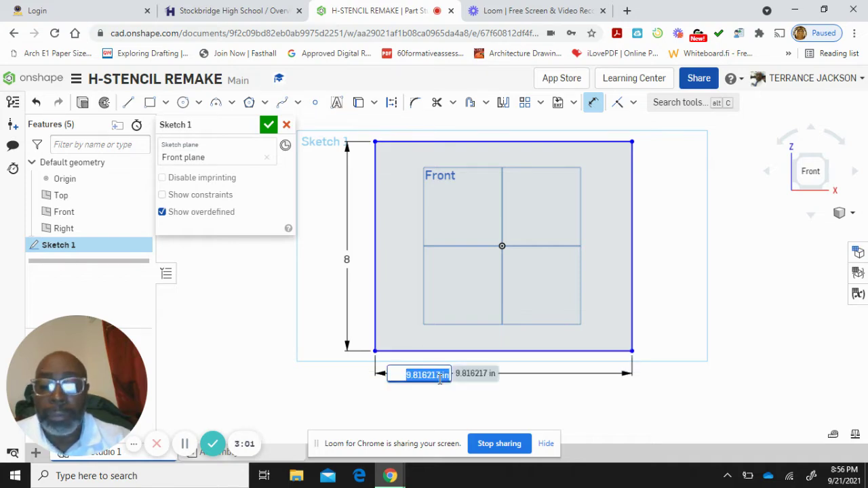
pyautogui.write('8')
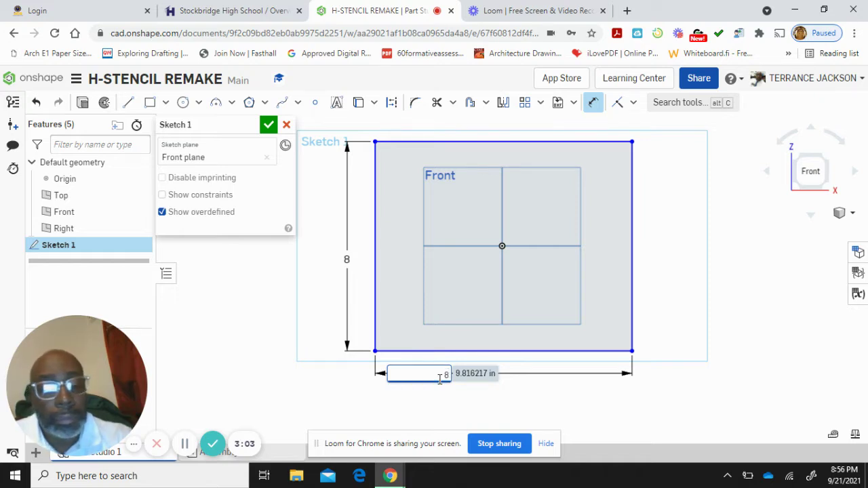
pyautogui.press('Return')
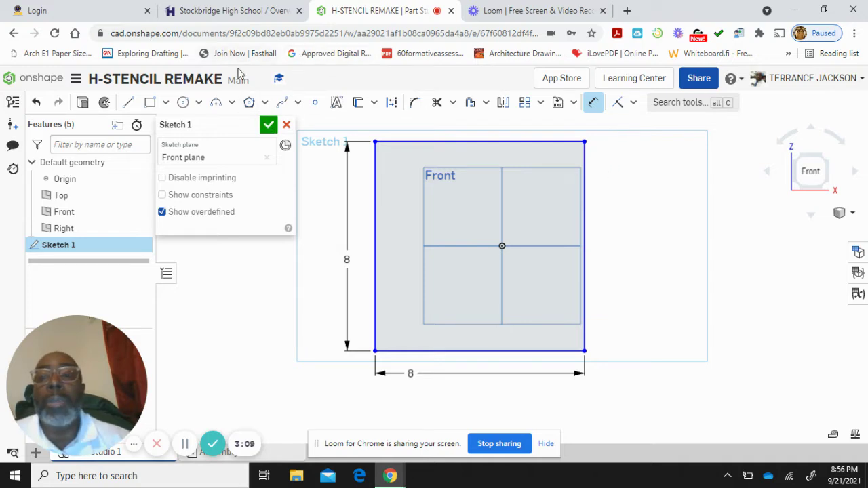
pyautogui.click(269, 126)
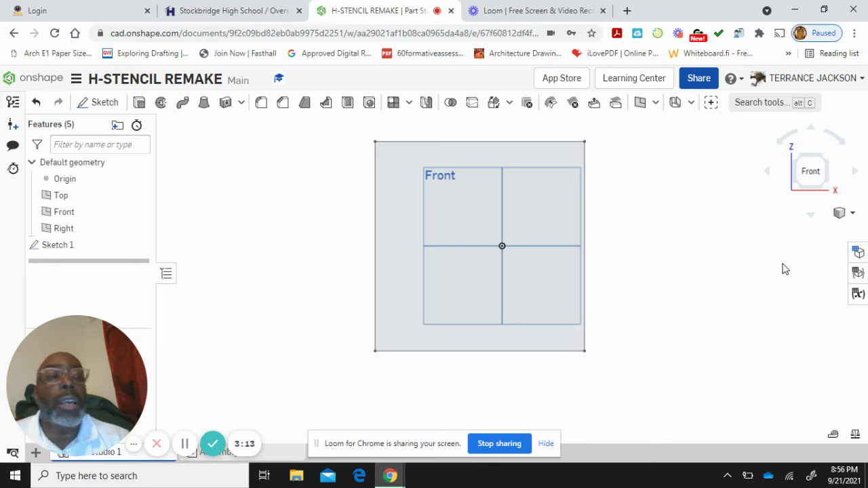
# Step: Extrude the square sketch region as a new solid with a blind depth of 1/4 in
pyautogui.click(825, 161)
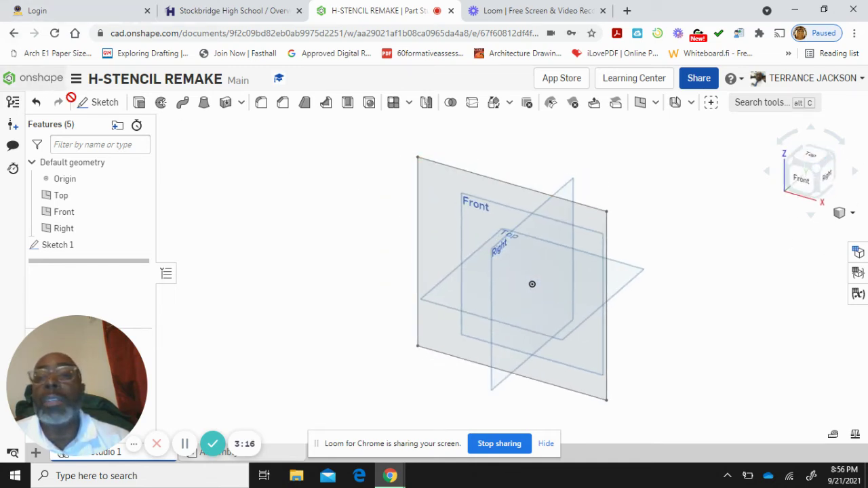
pyautogui.click(139, 104)
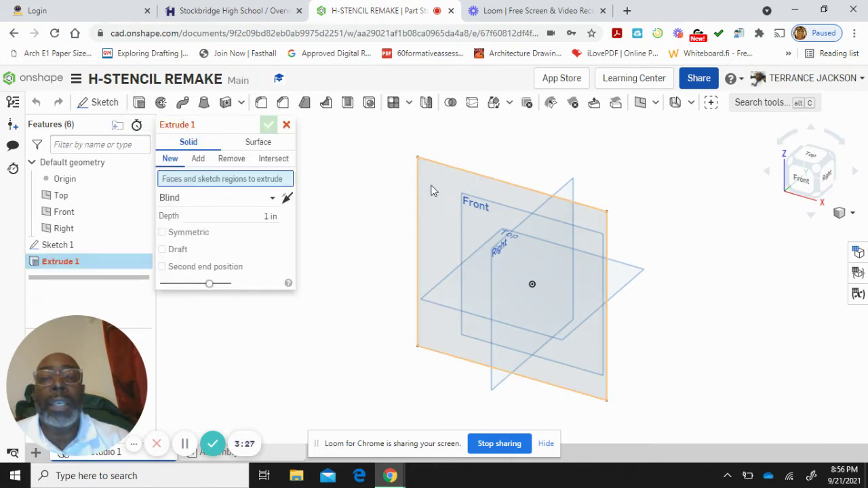
pyautogui.click(434, 190)
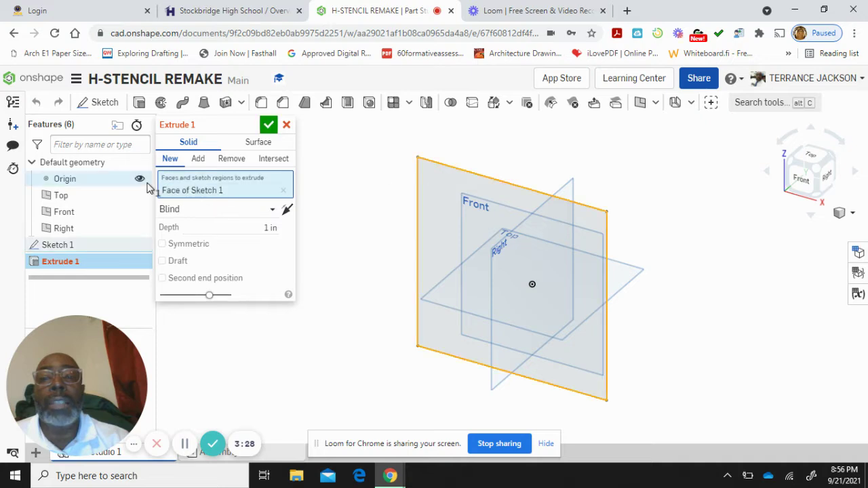
pyautogui.click(268, 230)
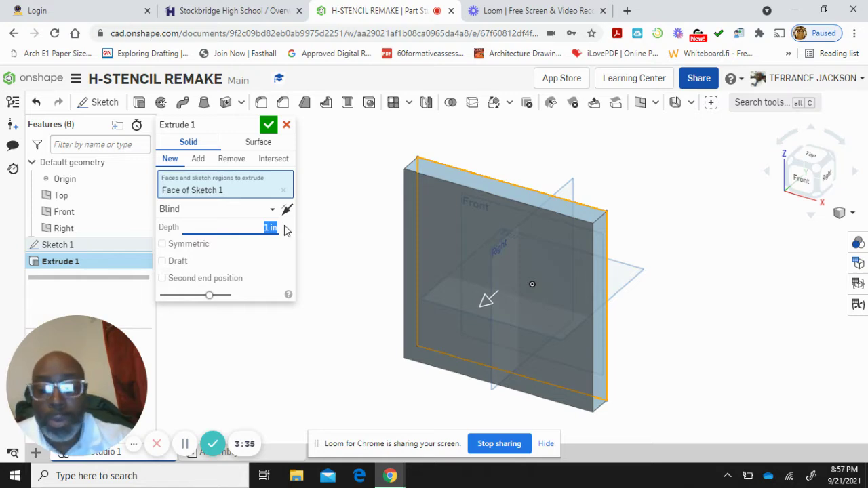
pyautogui.write('1/4')
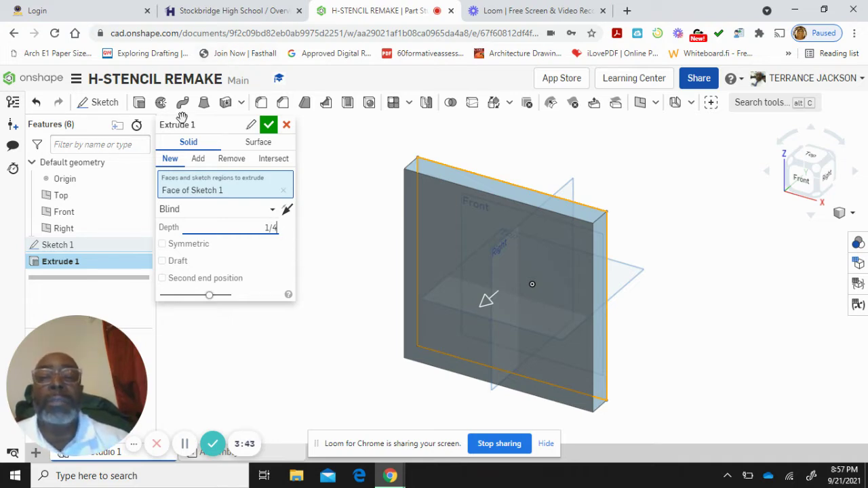
pyautogui.click(268, 126)
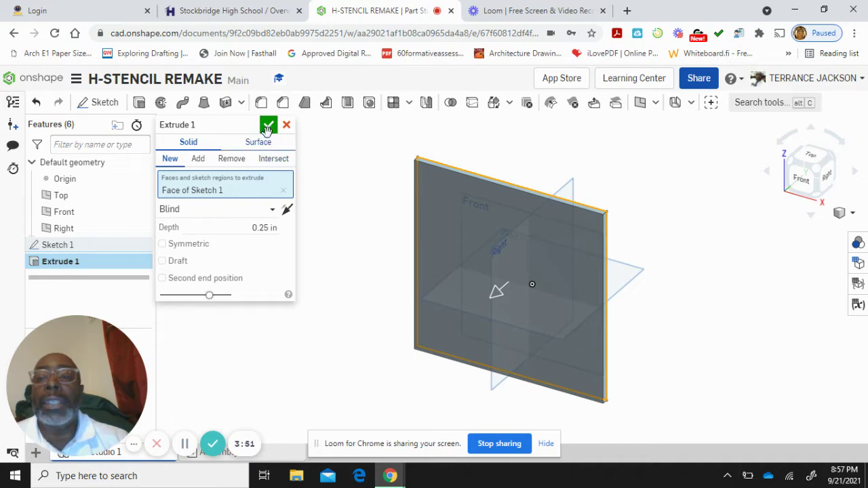
pyautogui.click(269, 127)
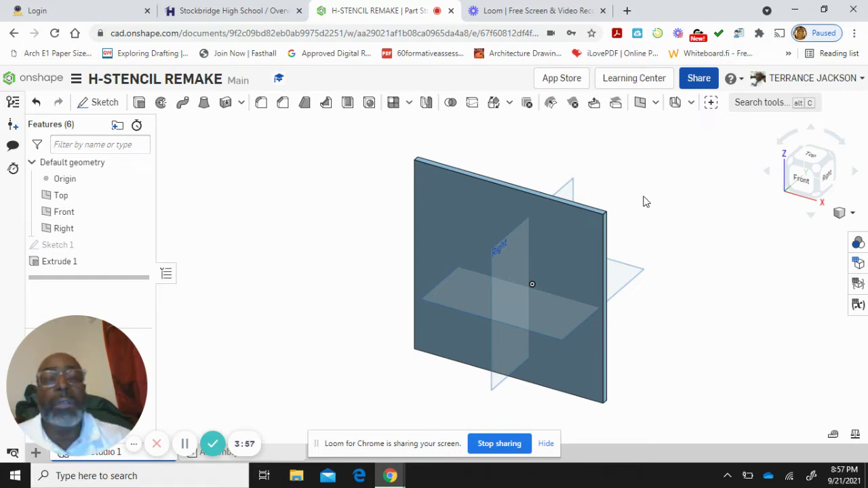
pyautogui.moveTo(572, 233); pyautogui.dragTo(586, 201, button='middle')
pyautogui.scroll(-2, 491, 257)
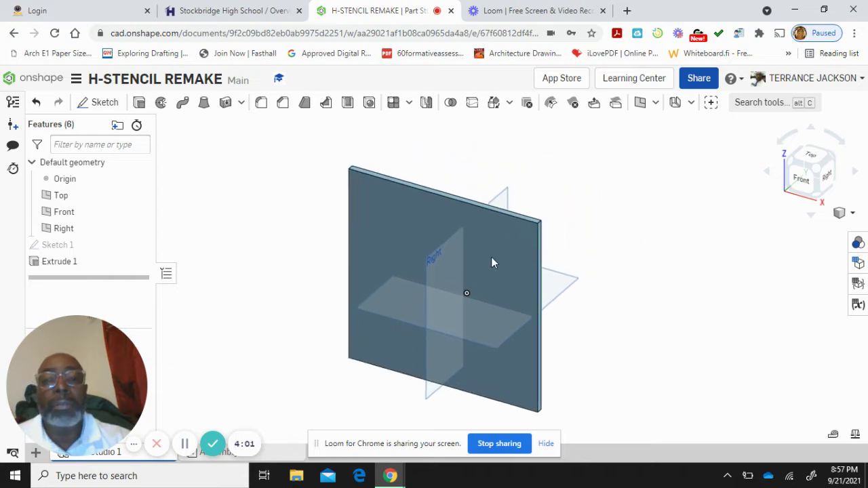
pyautogui.scroll(2, 546, 238)
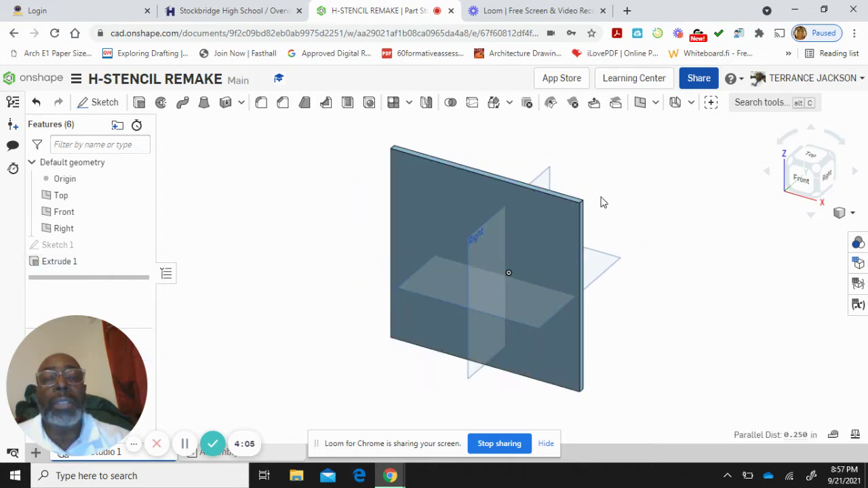
pyautogui.moveTo(602, 199)
pyautogui.mouseDown(button='middle')
pyautogui.moveTo(574, 225)
pyautogui.moveTo(605, 208)
pyautogui.mouseUp(button='middle')
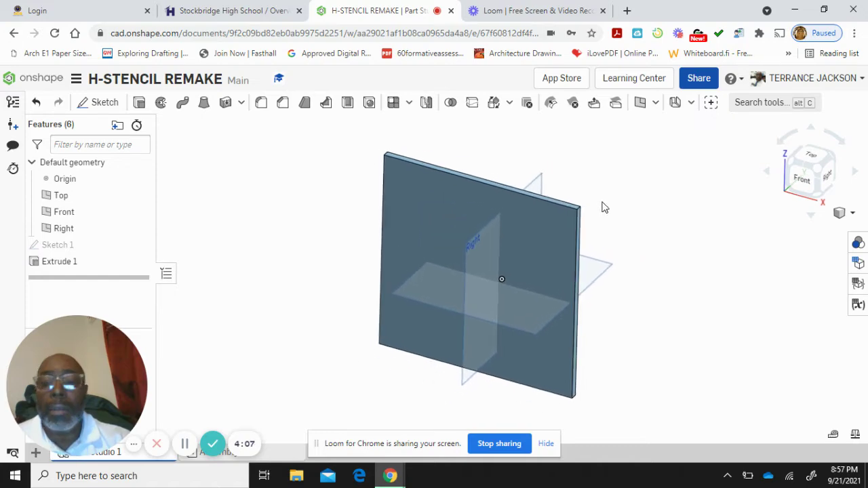
# Step: Start a sketch on the front face of the square plate and view it straight from the front
pyautogui.moveTo(604, 206); pyautogui.dragTo(601, 255, button='right')
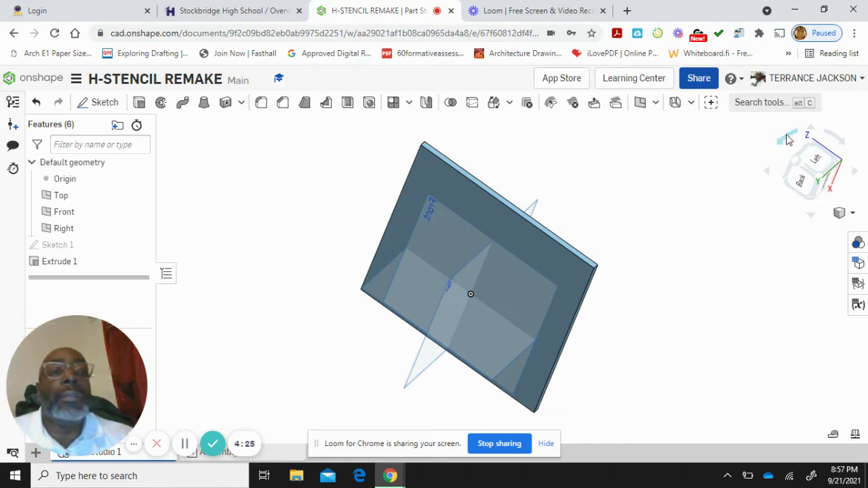
pyautogui.click(852, 218)
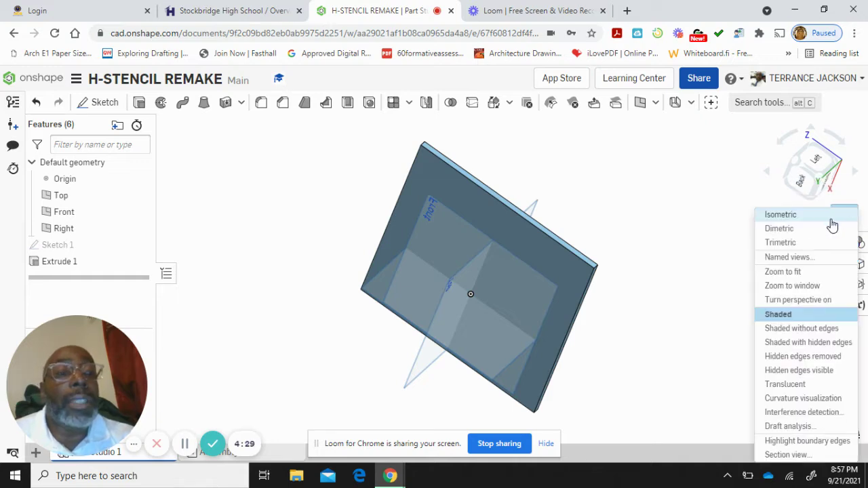
pyautogui.click(773, 217)
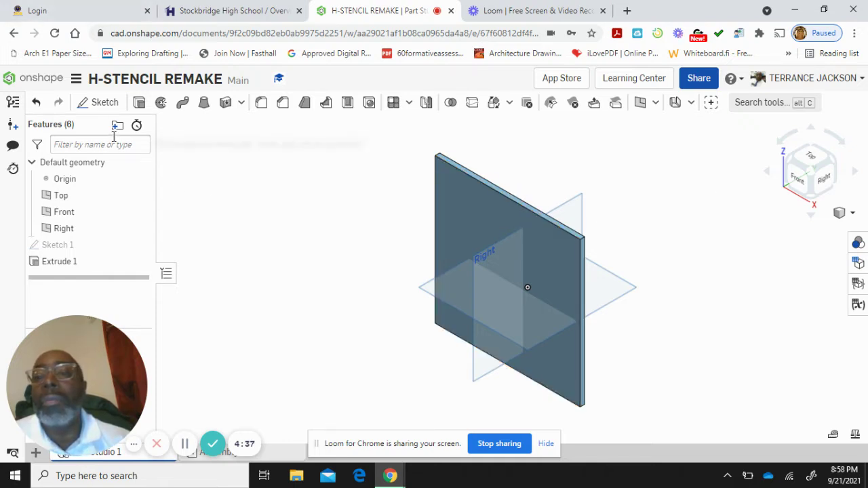
pyautogui.click(101, 103)
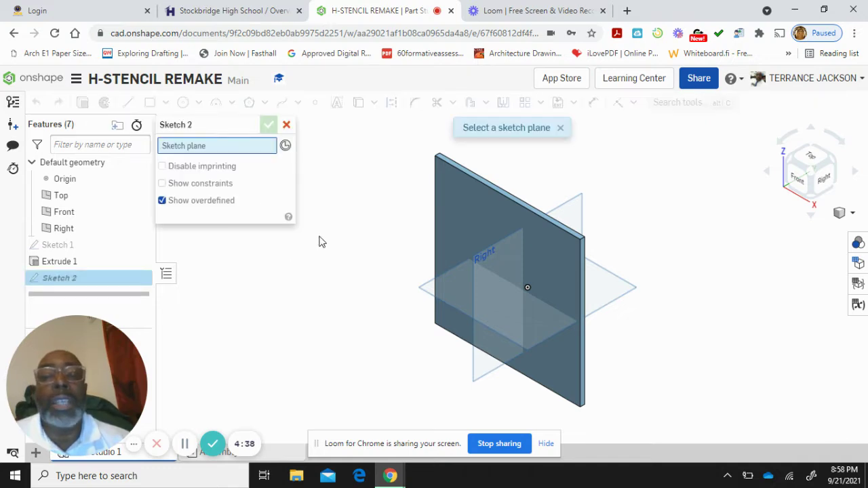
pyautogui.click(464, 208)
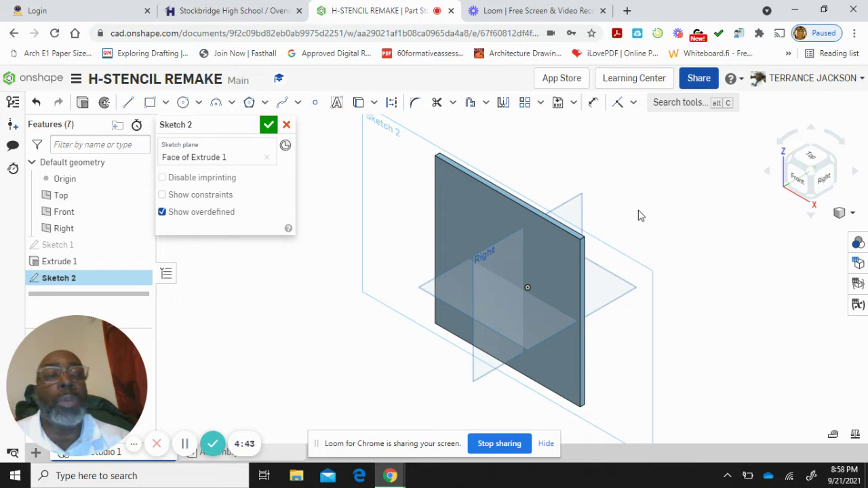
pyautogui.click(802, 186)
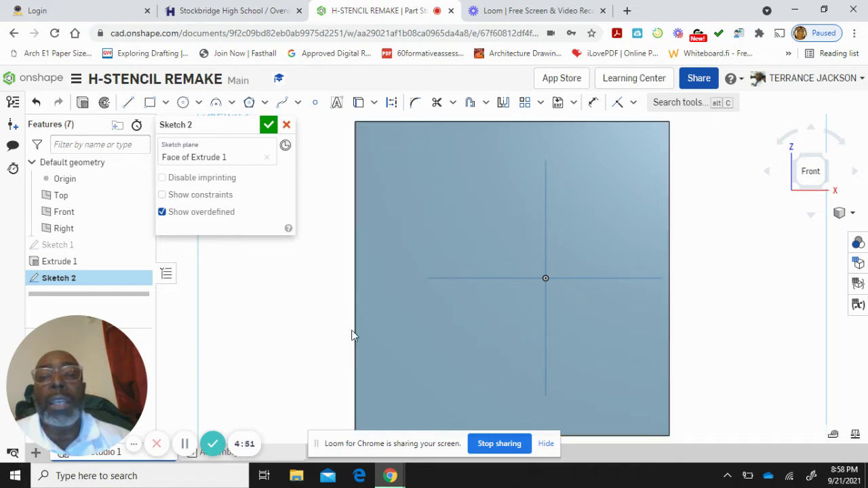
# Step: Sketch corner rectangles inward from the plate's upper-left corner, about 0.82 by 0.81 in, and upper-right corner, about 1.13 by 0.96 in
pyautogui.click(152, 105)
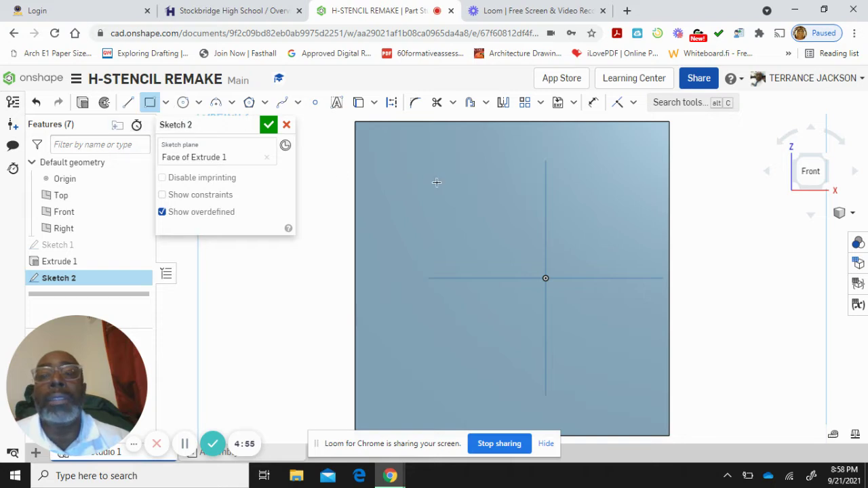
pyautogui.click(355, 122)
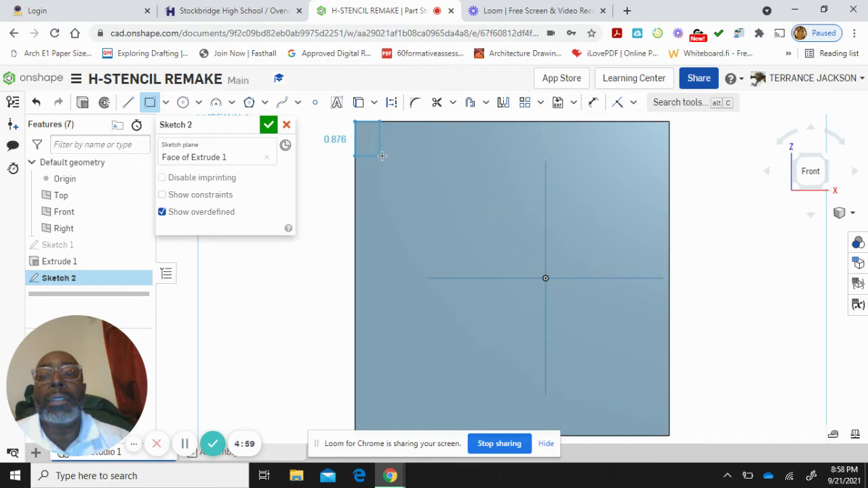
pyautogui.click(387, 154)
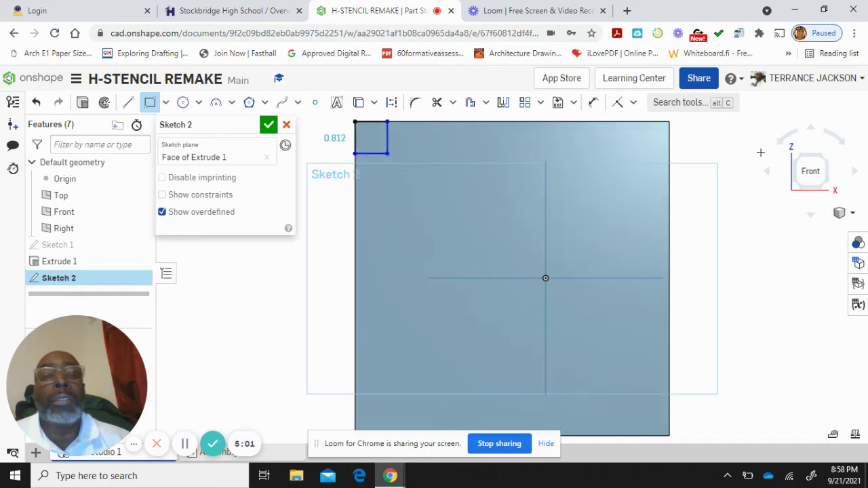
pyautogui.click(668, 122)
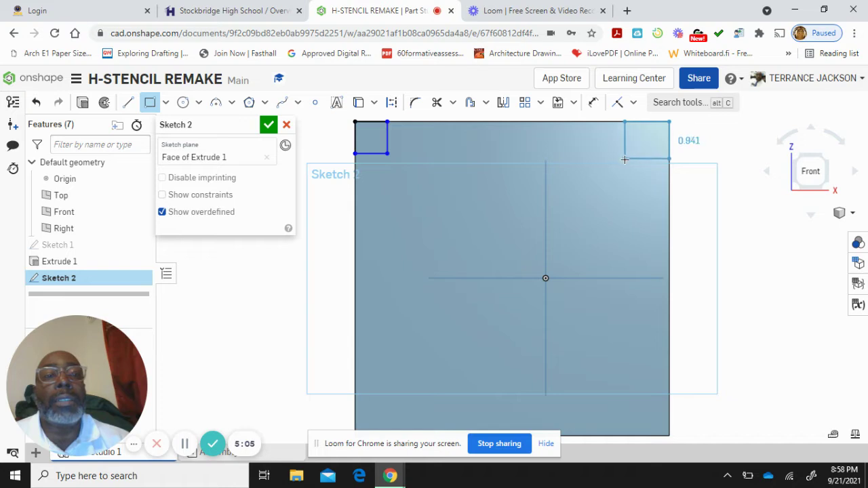
pyautogui.click(624, 159)
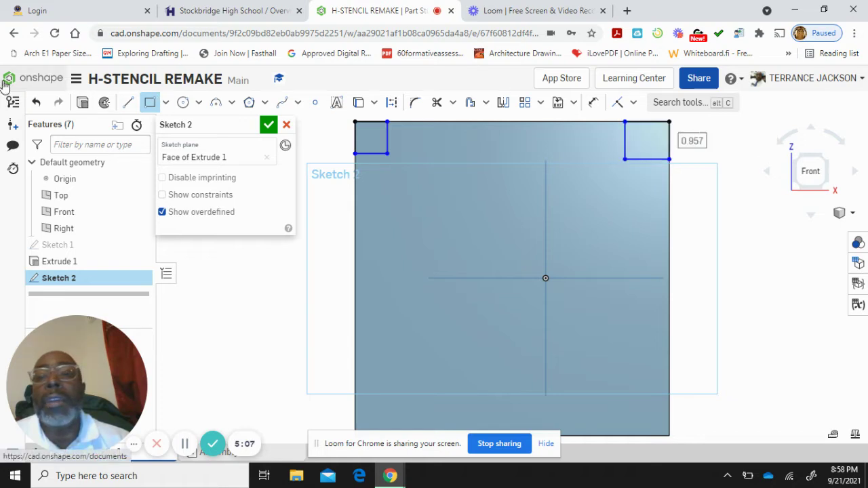
# Step: Dimension the width and height of the rectangle in the plate's upper-left corner to 0.5 in each
pyautogui.click(594, 104)
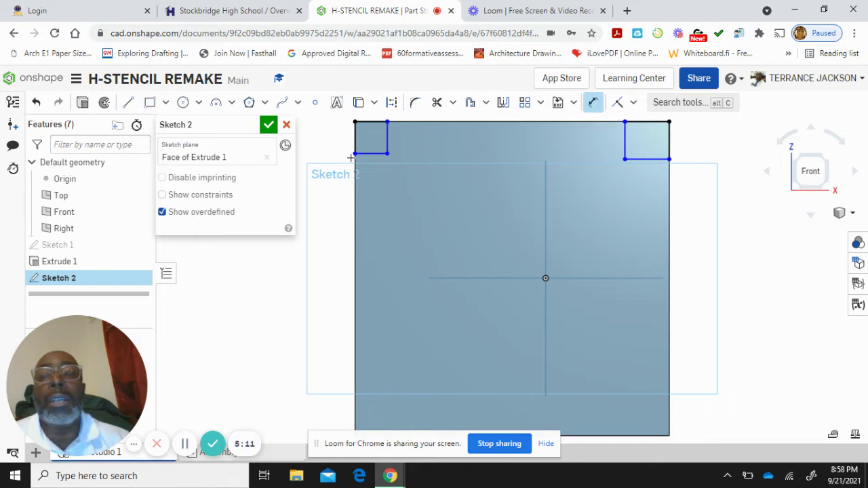
pyautogui.click(372, 165)
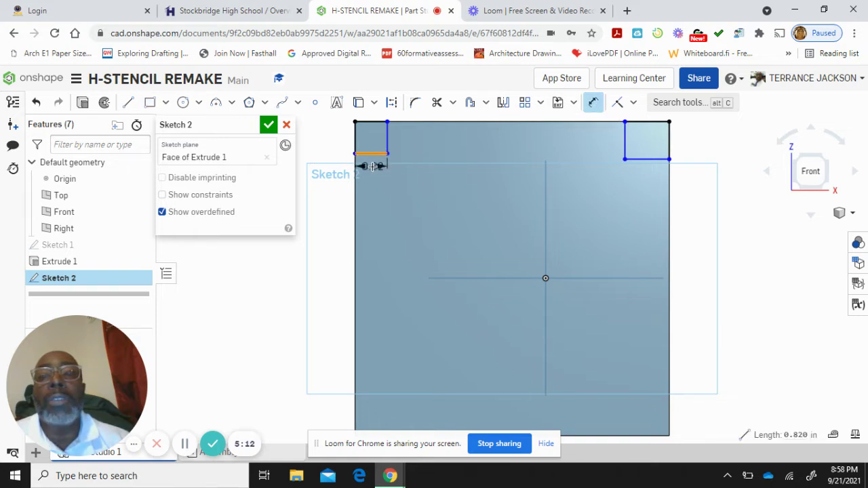
pyautogui.click(339, 180)
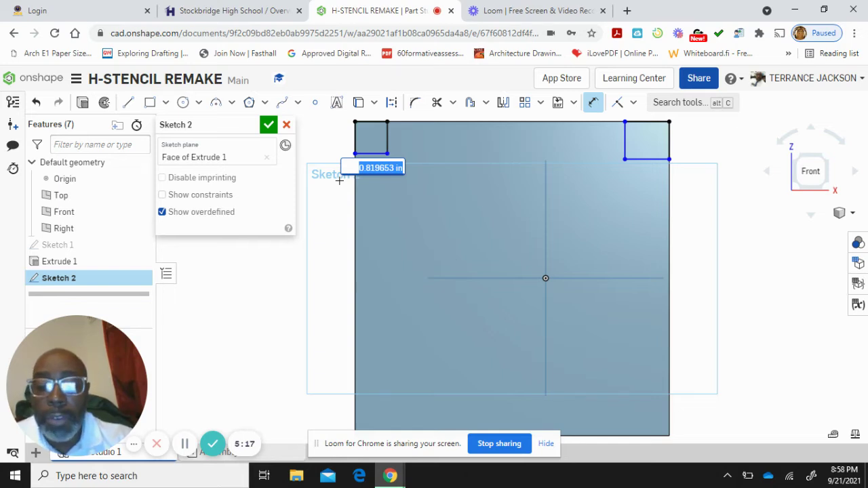
pyautogui.press('BackSpace')
pyautogui.write('.5')
pyautogui.press('Return')
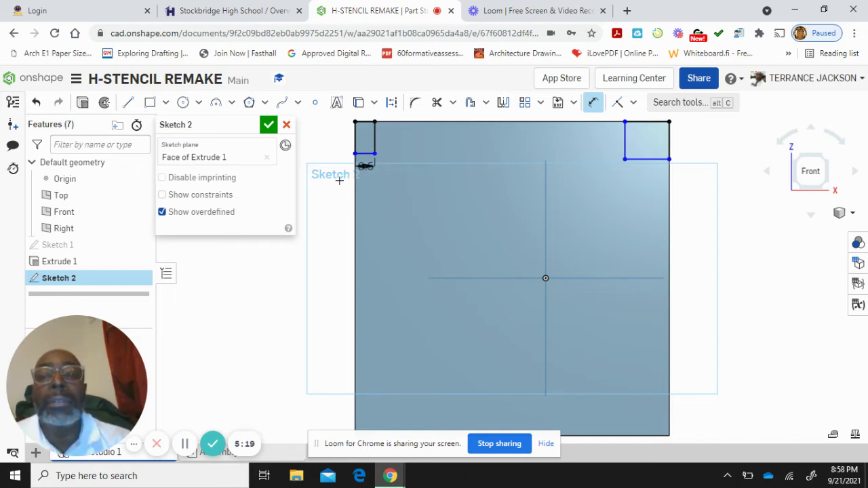
pyautogui.click(374, 139)
pyautogui.click(382, 140)
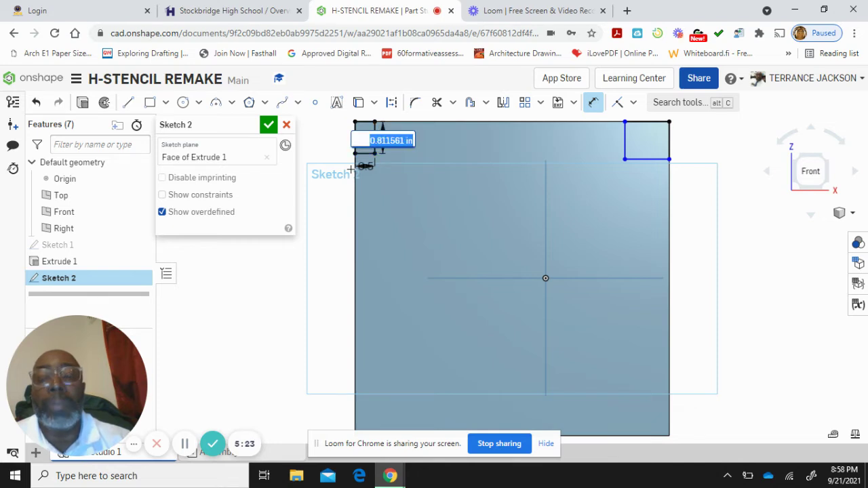
pyautogui.press('BackSpace')
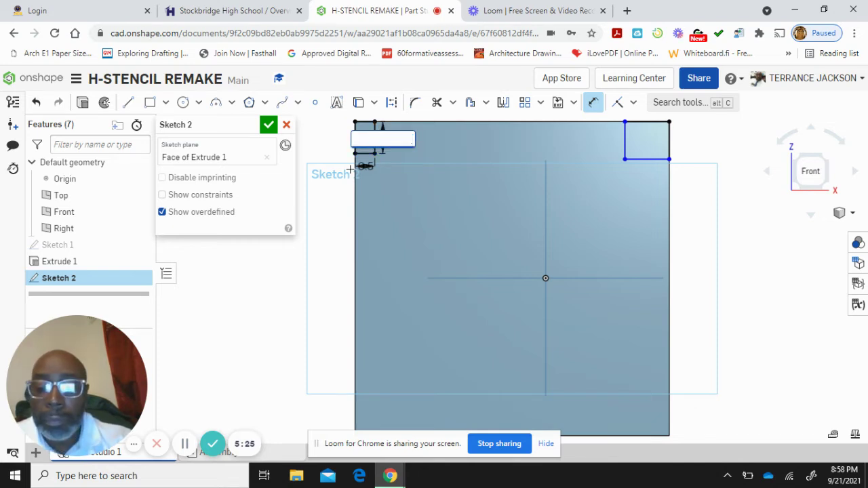
pyautogui.write('.5')
pyautogui.press('Return')
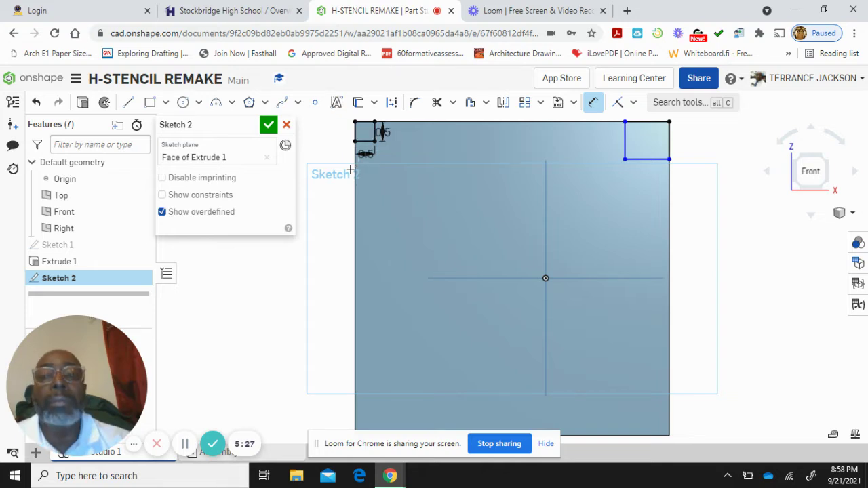
# Step: Dimension the height and width of the rectangle in the plate's upper-right corner to 0.5 in each
pyautogui.click(624, 142)
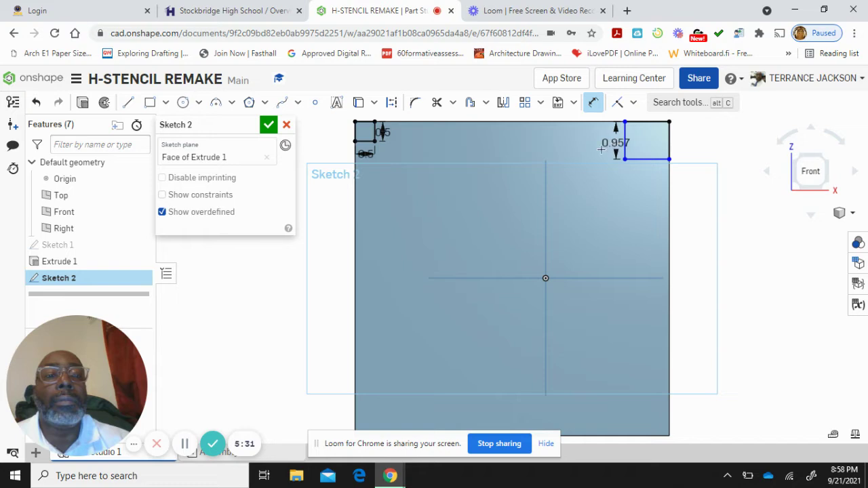
pyautogui.click(588, 158)
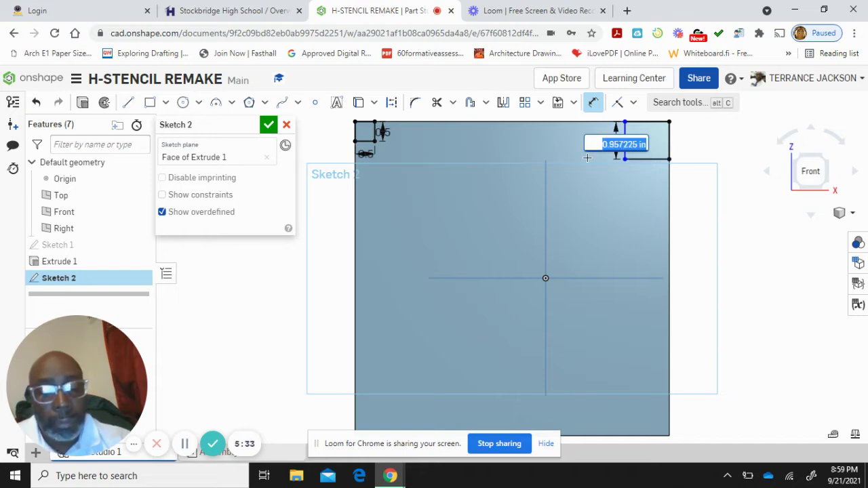
pyautogui.press('BackSpace')
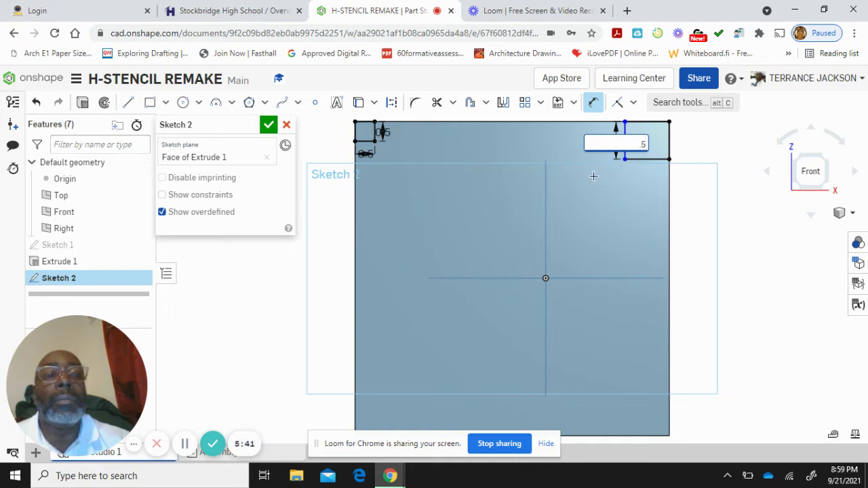
pyautogui.hotkey('ctrl', 'z')
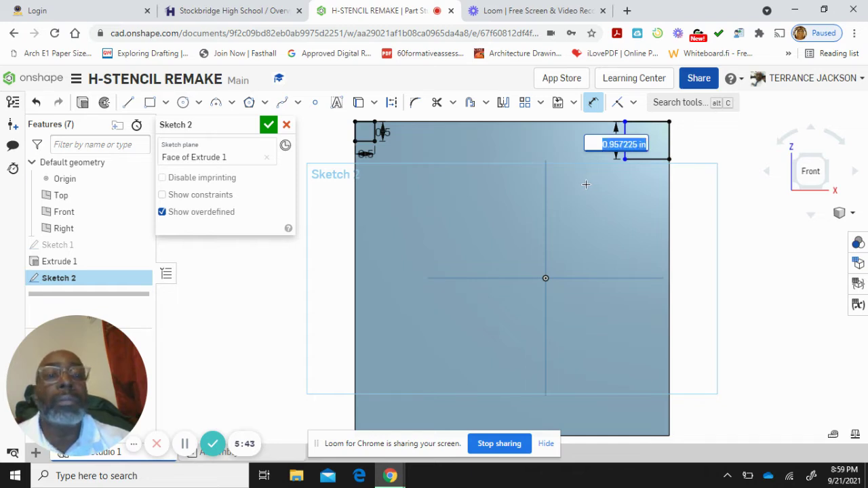
pyautogui.press('BackSpace')
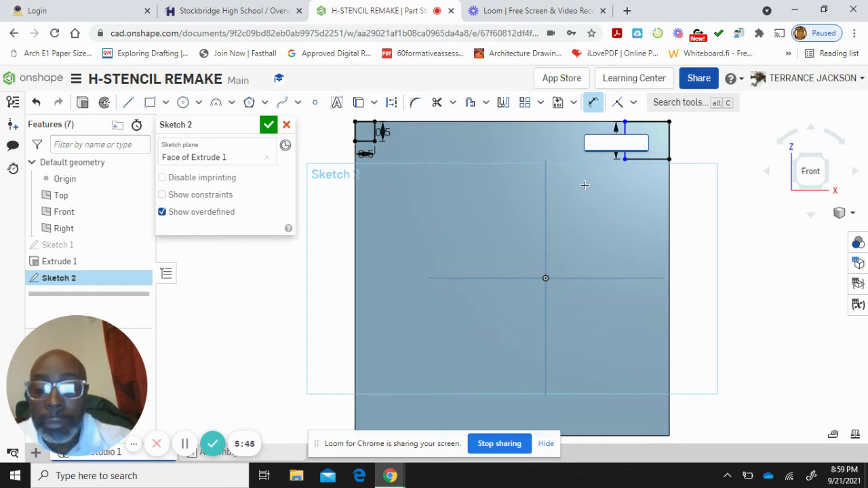
pyautogui.write('.50')
pyautogui.press('Return')
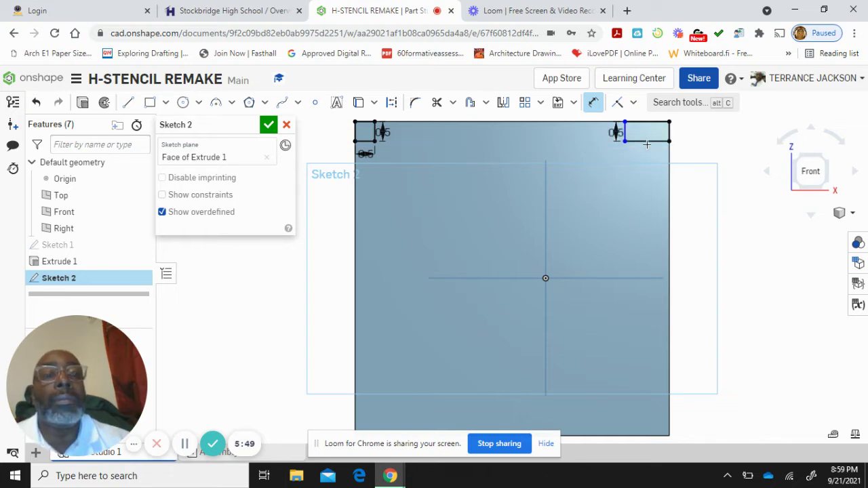
pyautogui.click(643, 141)
pyautogui.click(639, 156)
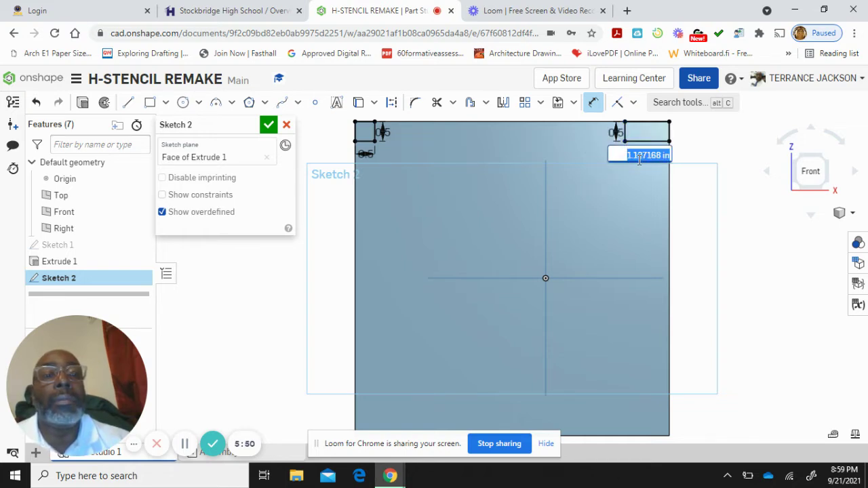
pyautogui.press('BackSpace')
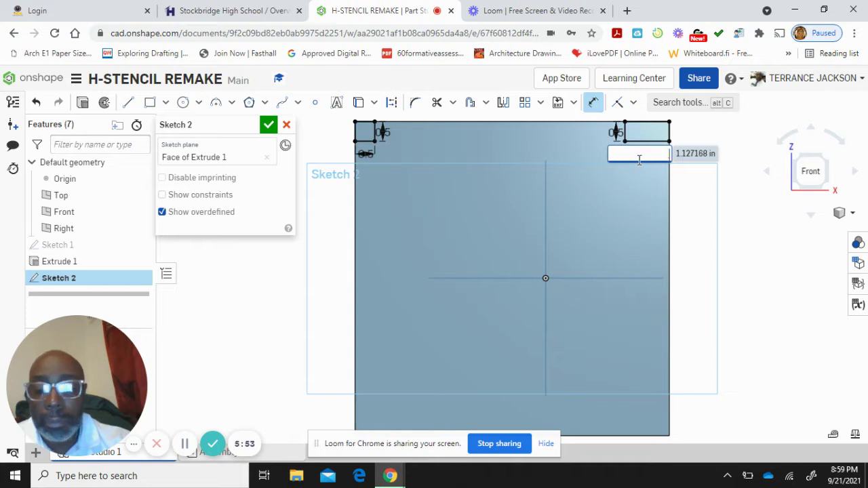
pyautogui.press('Return')
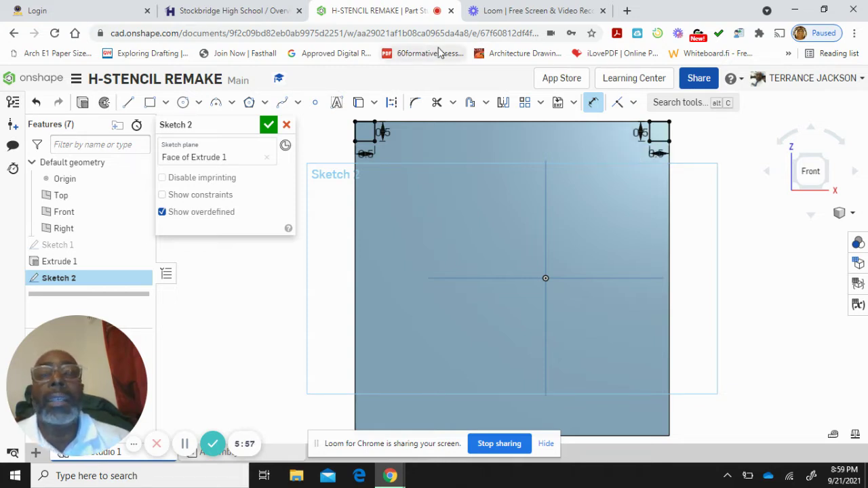
# Step: Sketch a corner rectangle about 1.81 in wide and 0.5 in tall along the plate's upper edge, about 0.43 in right of the upper-left square
pyautogui.moveTo(468, 180); pyautogui.dragTo(465, 242, button='middle')
pyautogui.scroll(5, 395, 175)
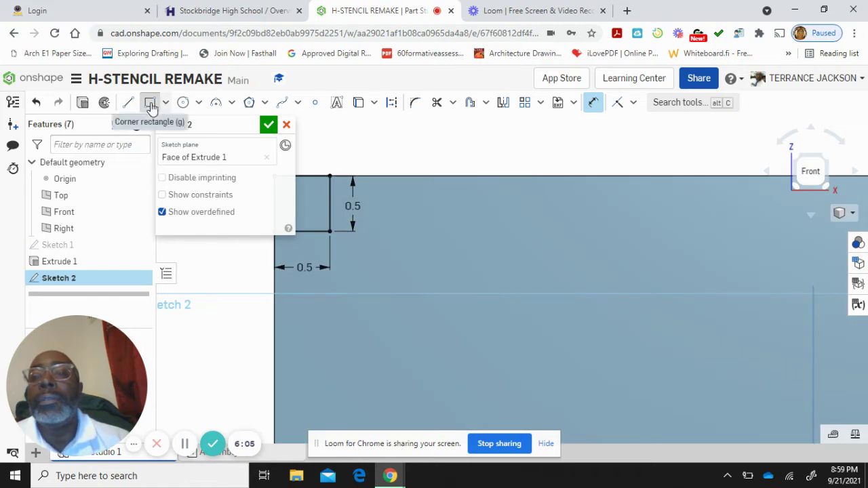
pyautogui.click(150, 102)
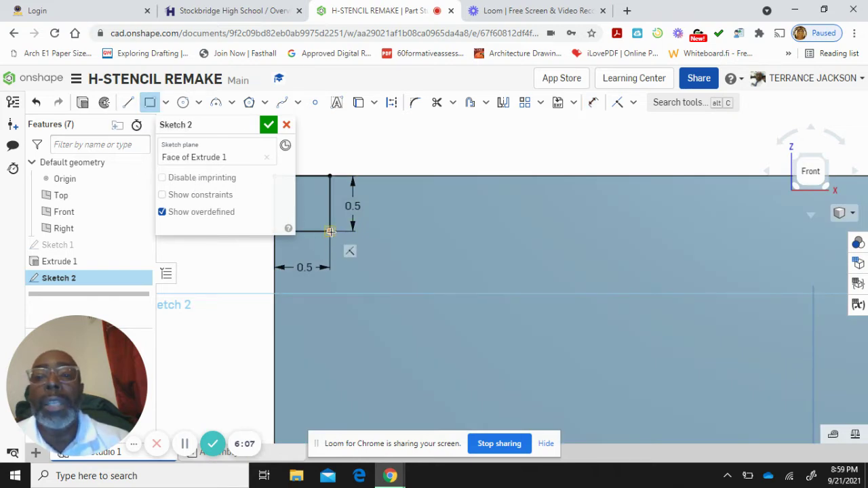
pyautogui.click(377, 230)
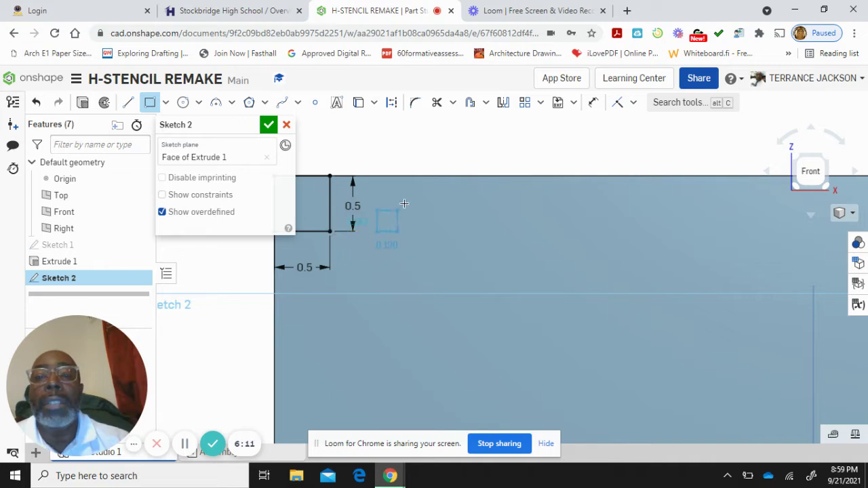
pyautogui.click(578, 177)
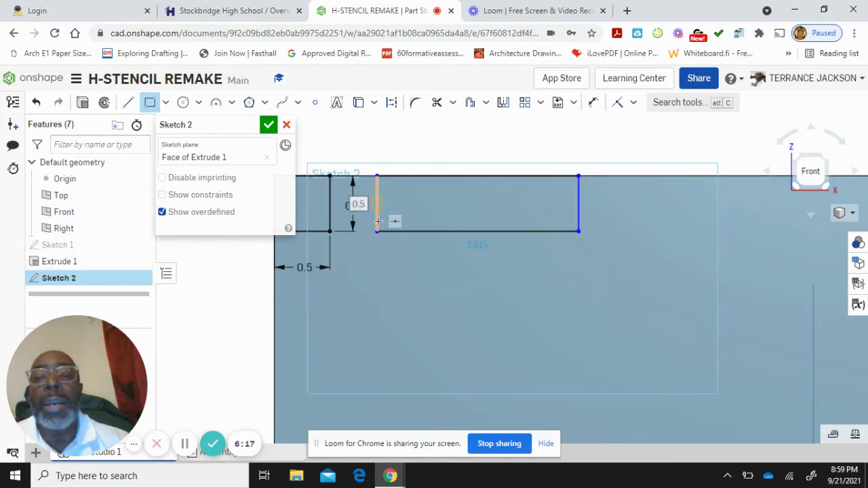
# Step: Dimension the gap between the upper-left corner square and the edge rectangle beside it to 0.35 in
pyautogui.click(595, 103)
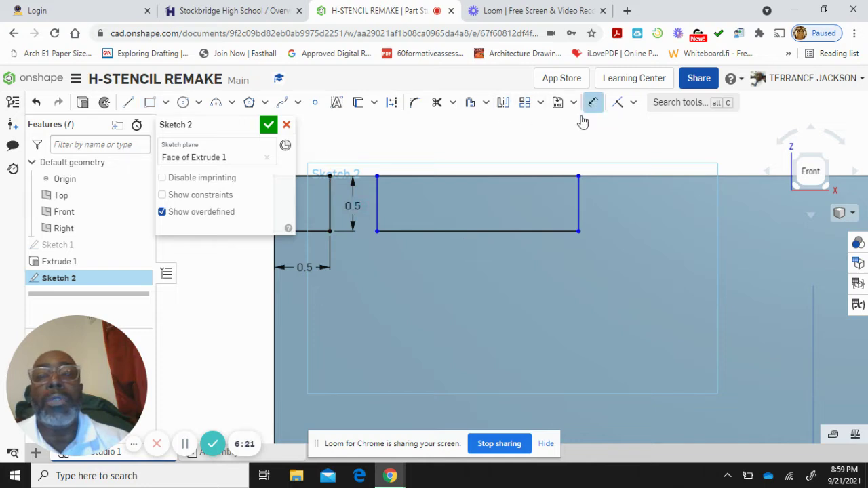
pyautogui.click(330, 211)
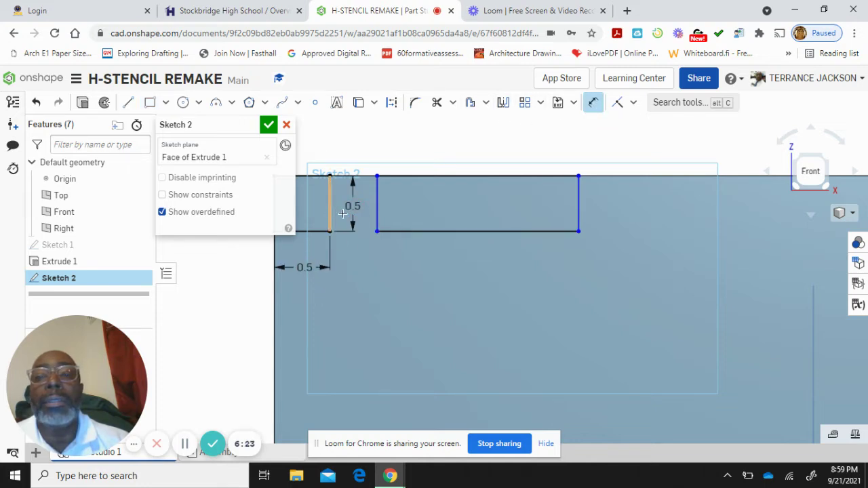
pyautogui.click(370, 220)
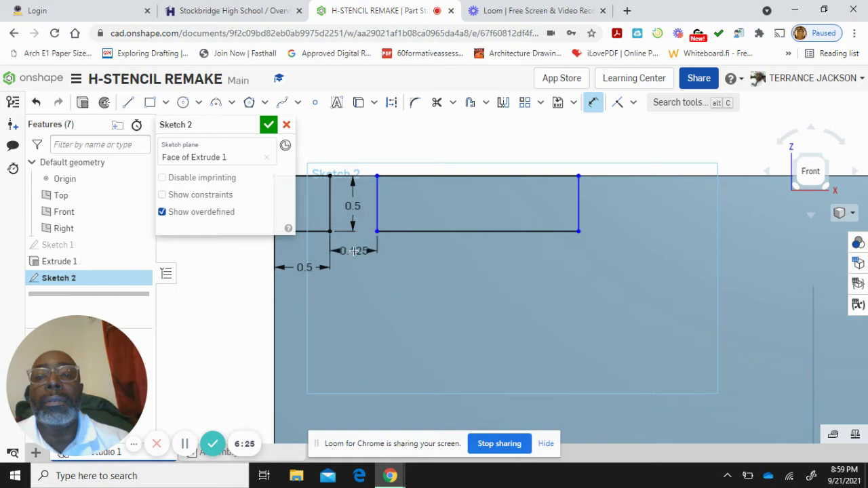
pyautogui.click(348, 252)
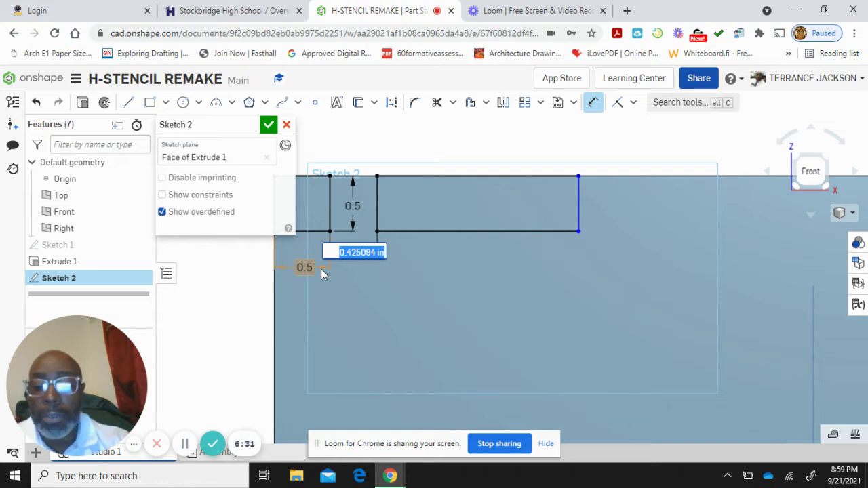
pyautogui.write('.35')
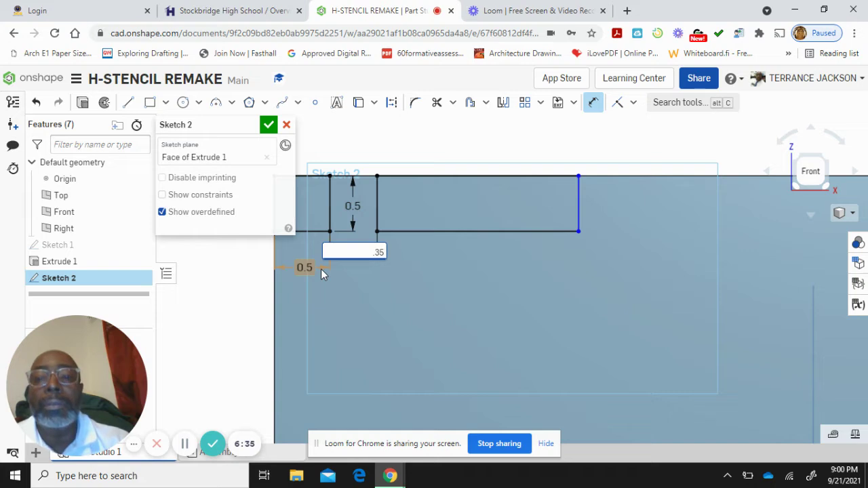
pyautogui.press('Return')
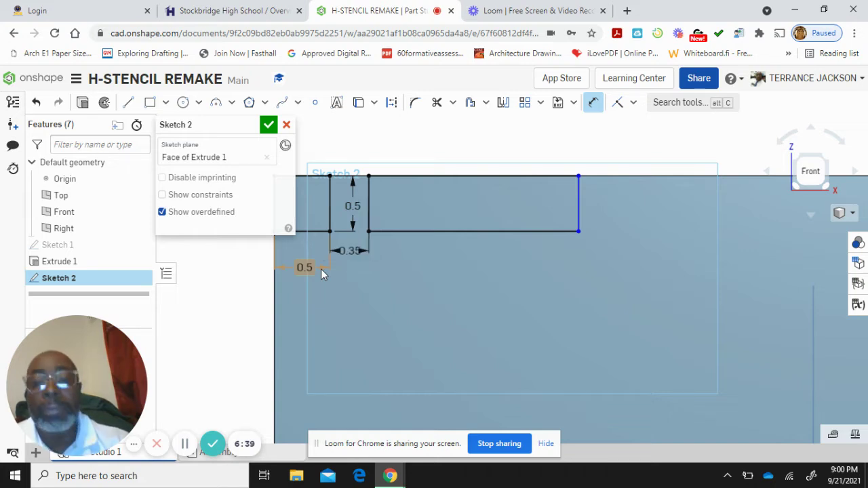
# Step: Set the gap between the upper-left square and the neighbouring edge rectangle to 0.25 in
pyautogui.doubleClick(351, 252)
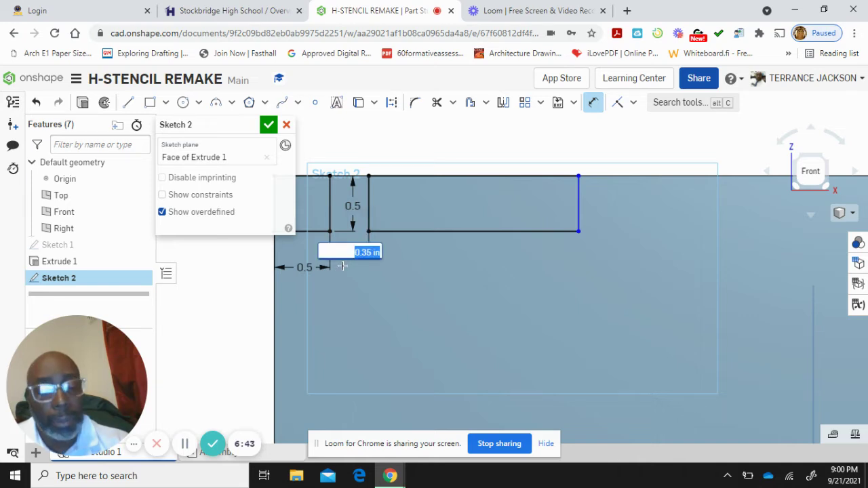
pyautogui.press('BackSpace')
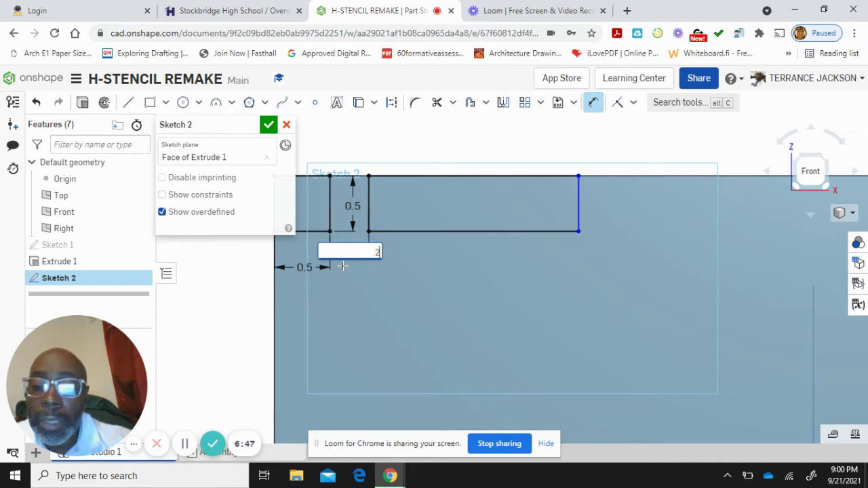
pyautogui.write('.25')
pyautogui.press('Return')
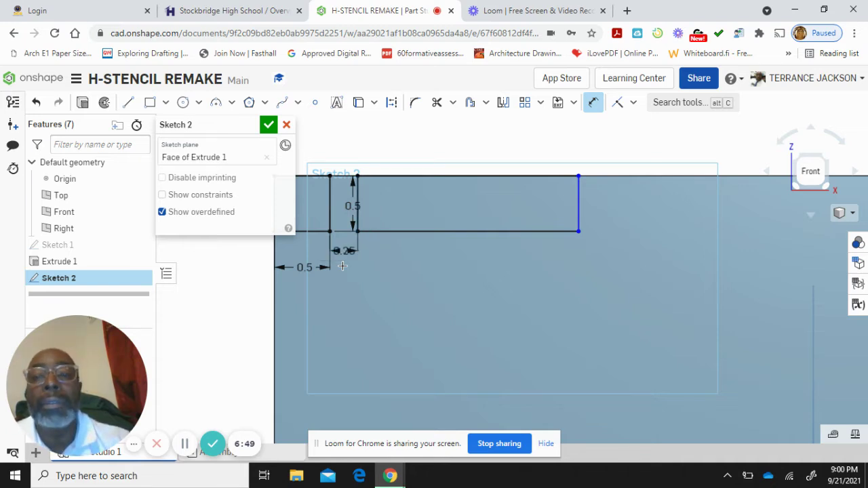
# Step: Dimension the width of the edge rectangle beside the upper-left square to 1.5 in
pyautogui.click(452, 231)
pyautogui.click(452, 251)
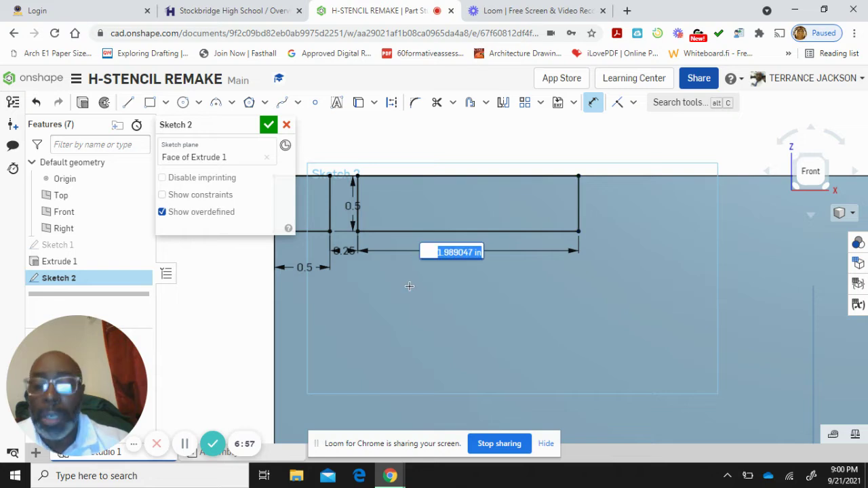
pyautogui.write('1')
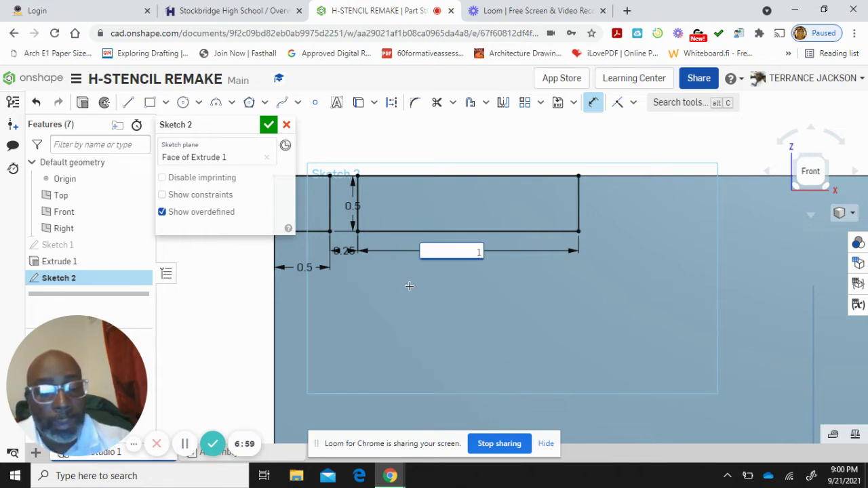
pyautogui.write('.5')
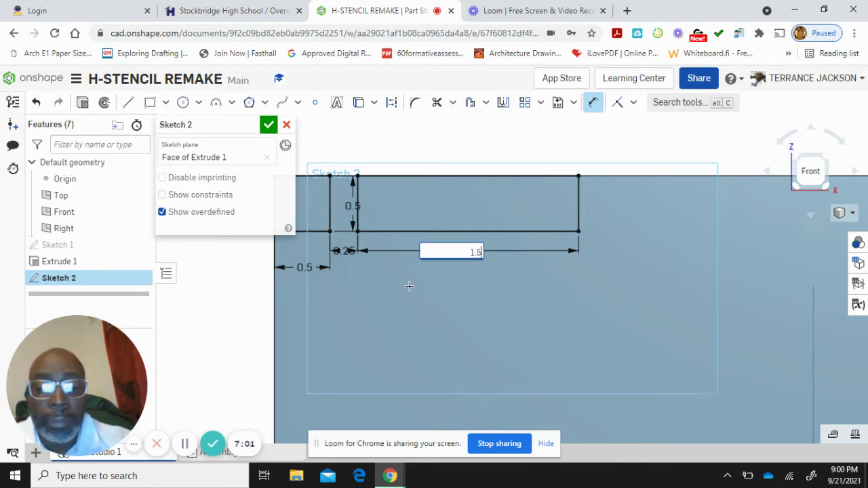
pyautogui.write('0')
pyautogui.press('Return')
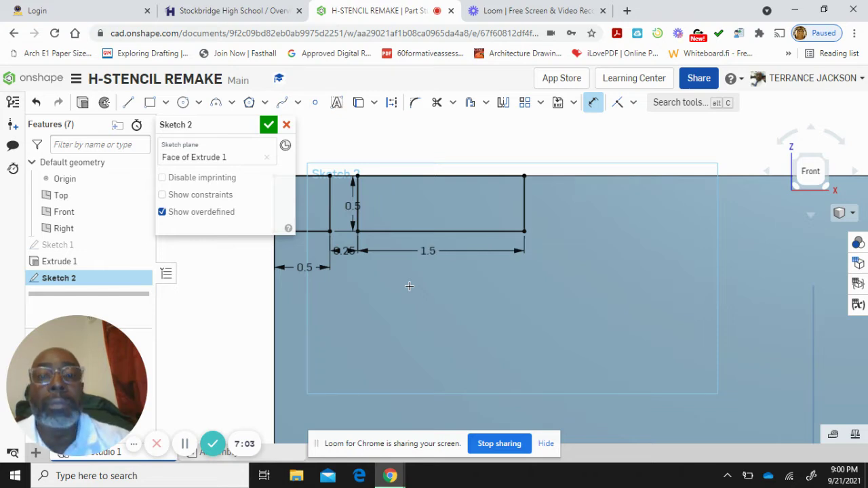
pyautogui.click(524, 231)
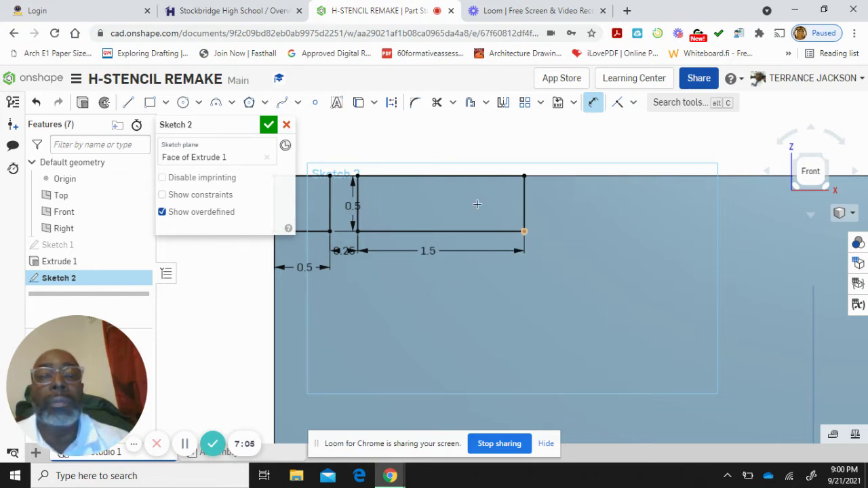
# Step: Sketch a corner rectangle about 0.51 in wide and 0.5 in tall on the plate's upper edge, about 0.2 in right of the 1.5 in rectangle
pyautogui.moveTo(567, 239); pyautogui.dragTo(580, 325, button='middle')
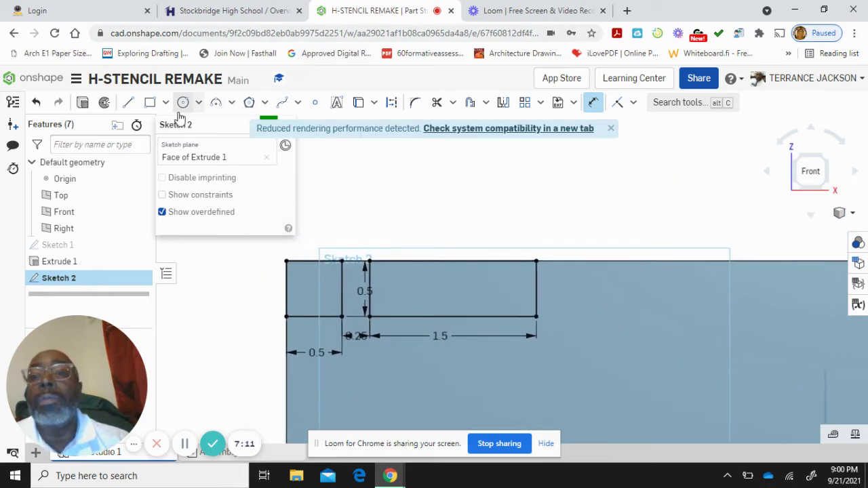
pyautogui.click(149, 103)
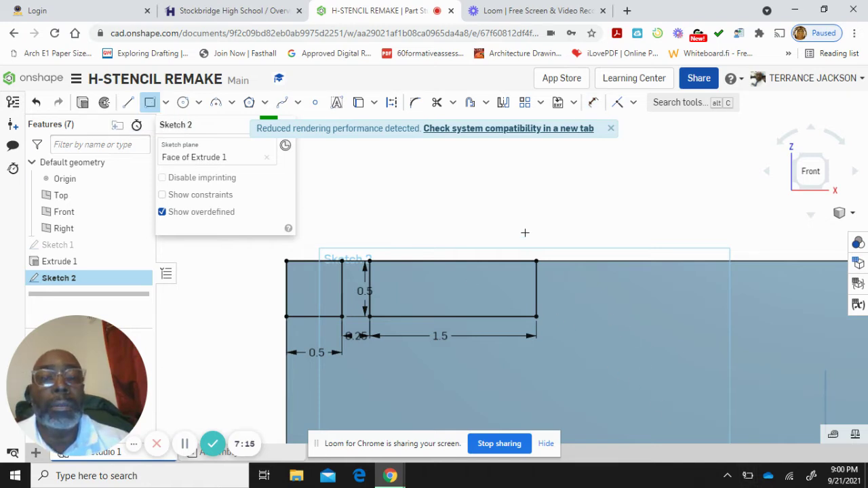
pyautogui.click(559, 261)
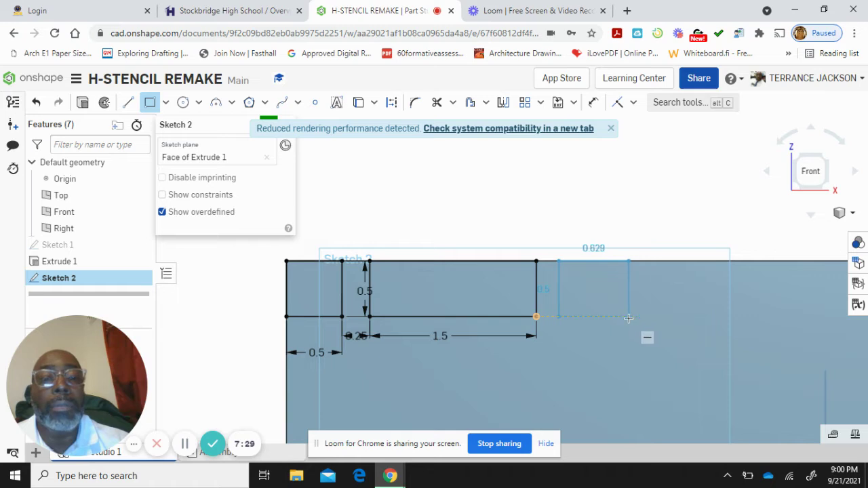
pyautogui.click(615, 316)
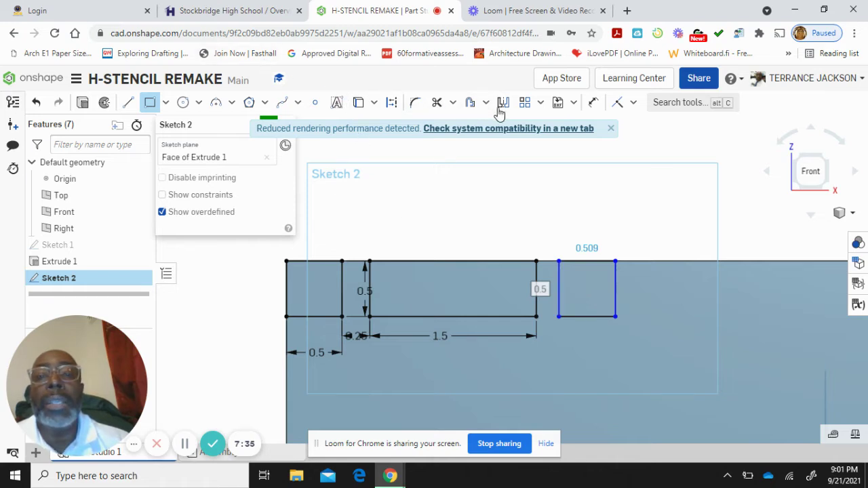
# Step: Dimension the gap between the 1.5 in rectangle and the small rectangle to its right to 0.25 in
pyautogui.press('d')
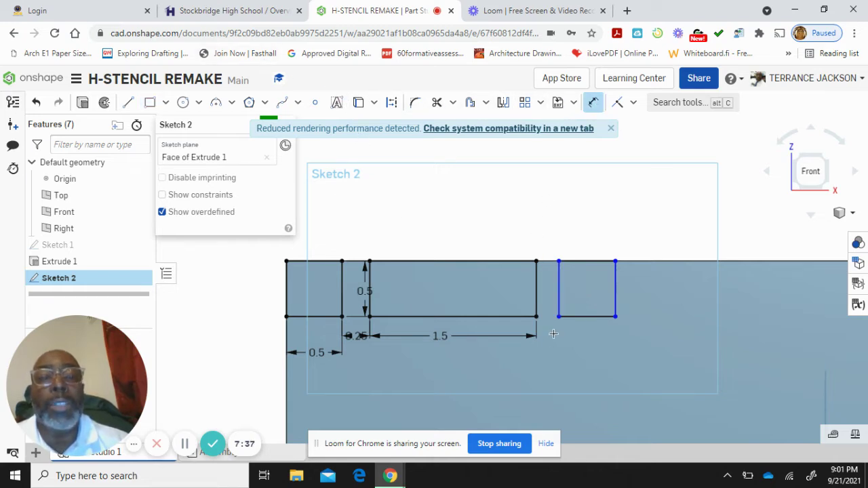
pyautogui.click(558, 294)
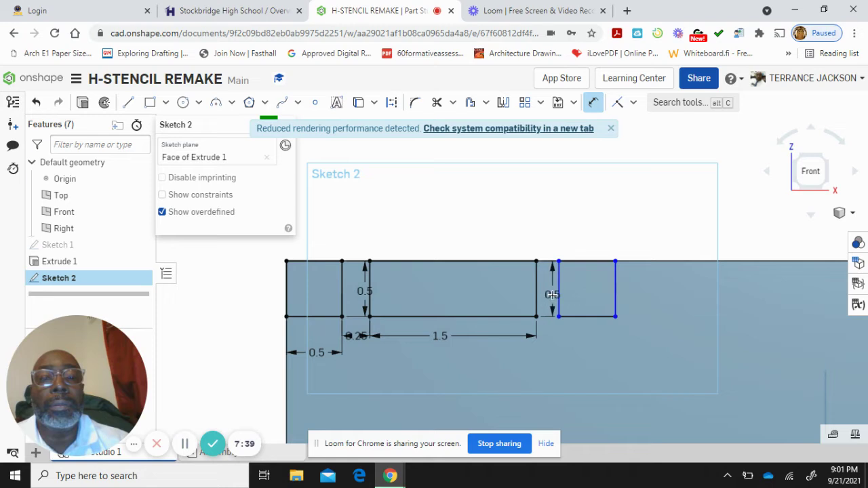
pyautogui.click(536, 302)
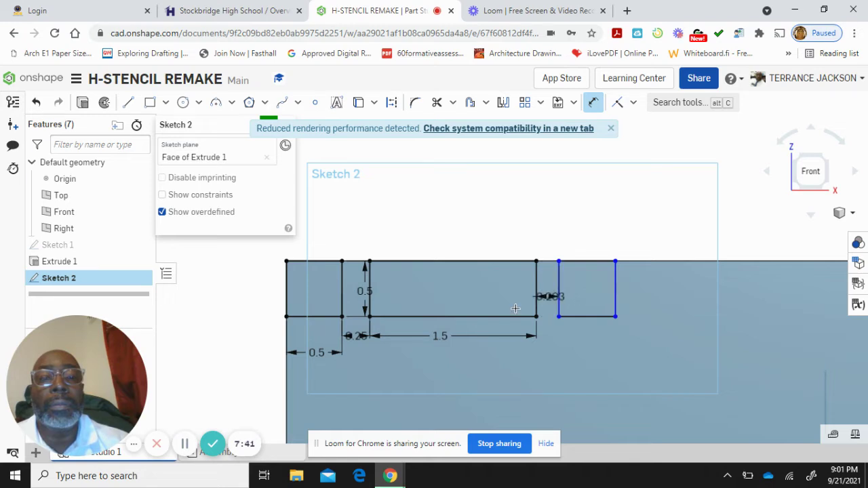
pyautogui.click(473, 331)
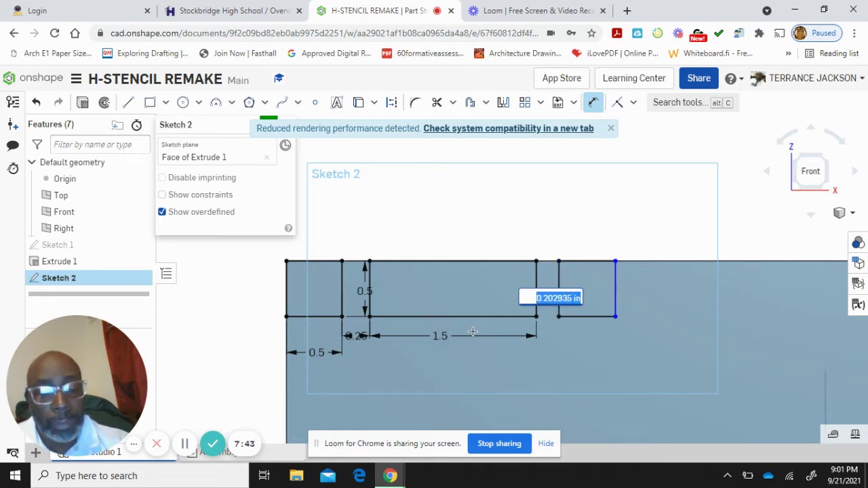
pyautogui.press('BackSpace')
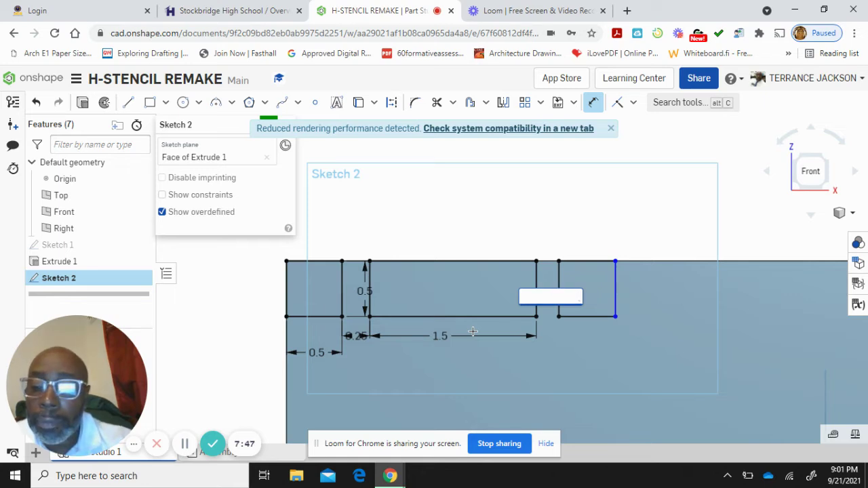
pyautogui.write('.25')
pyautogui.press('Return')
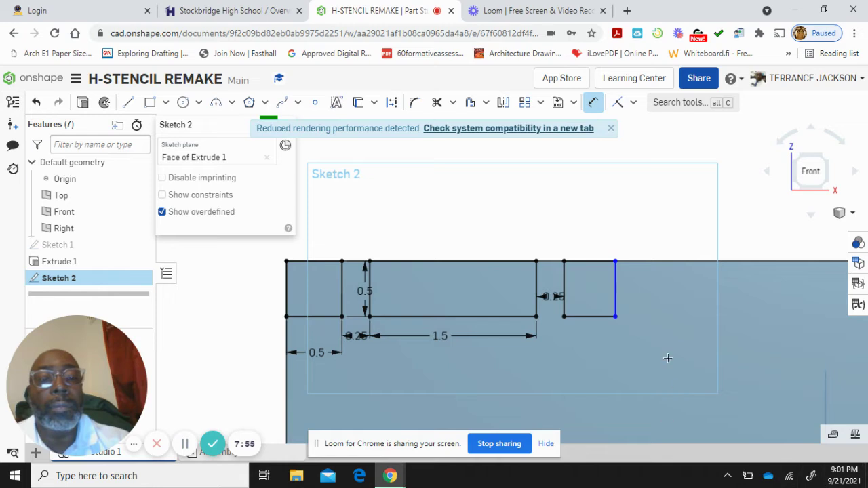
# Step: Dimension the width of the small rectangle right of the 1.5 in rectangle to 0.5 in
pyautogui.click(595, 317)
pyautogui.click(594, 325)
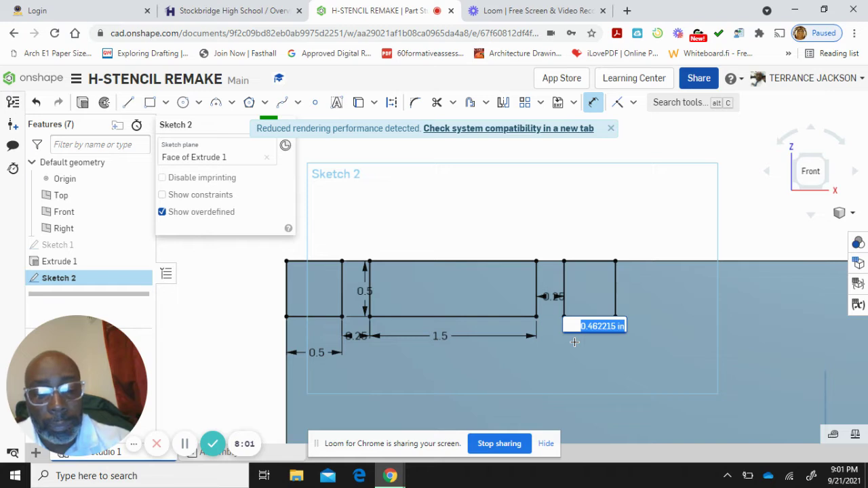
pyautogui.press('BackSpace')
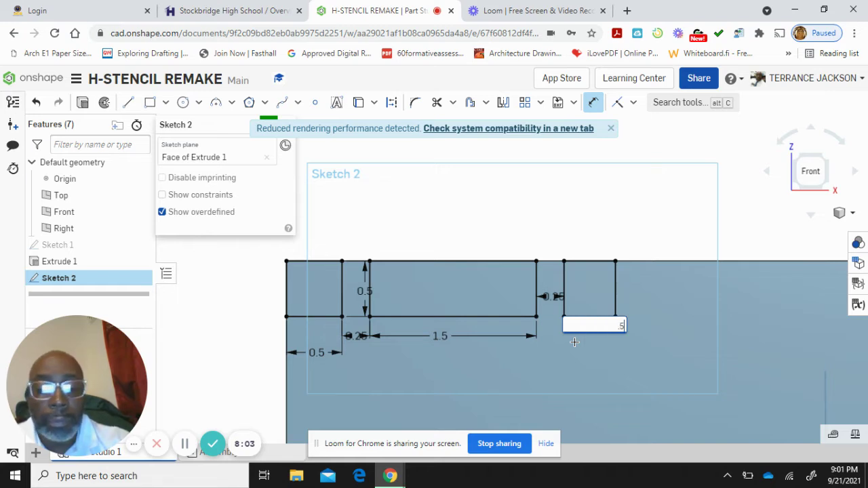
pyautogui.write('.50')
pyautogui.press('Return')
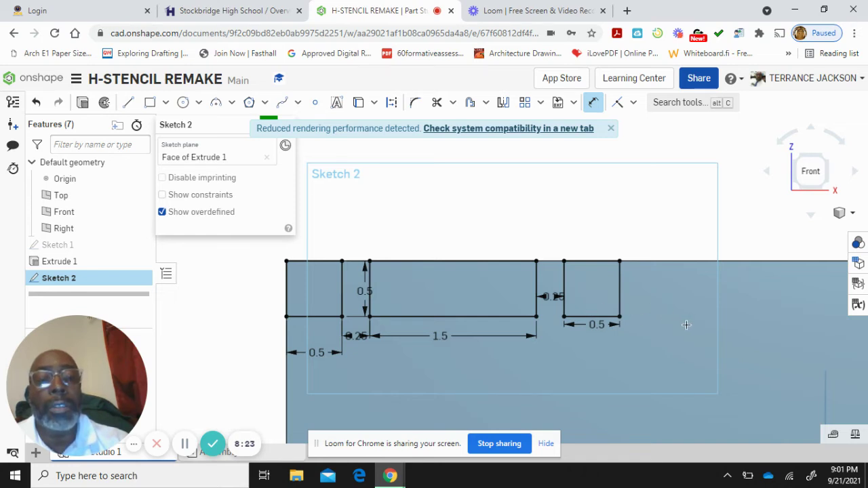
# Step: Sketch a corner rectangle about 1.79 in wide and 0.5 in tall along the upper edge, about 0.25 in right of the second 0.5 in square
pyautogui.moveTo(686, 324)
pyautogui.mouseDown(button='middle')
pyautogui.moveTo(370, 289)
pyautogui.moveTo(400, 321)
pyautogui.mouseUp(button='middle')
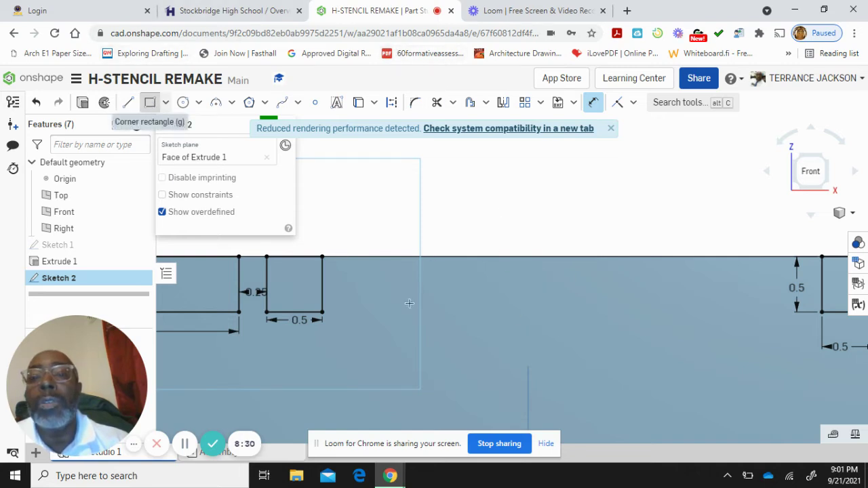
pyautogui.click(150, 102)
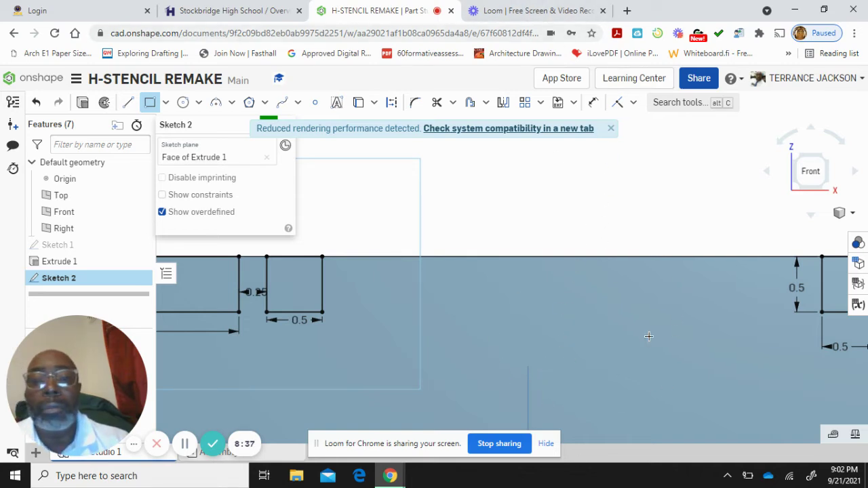
pyautogui.click(350, 257)
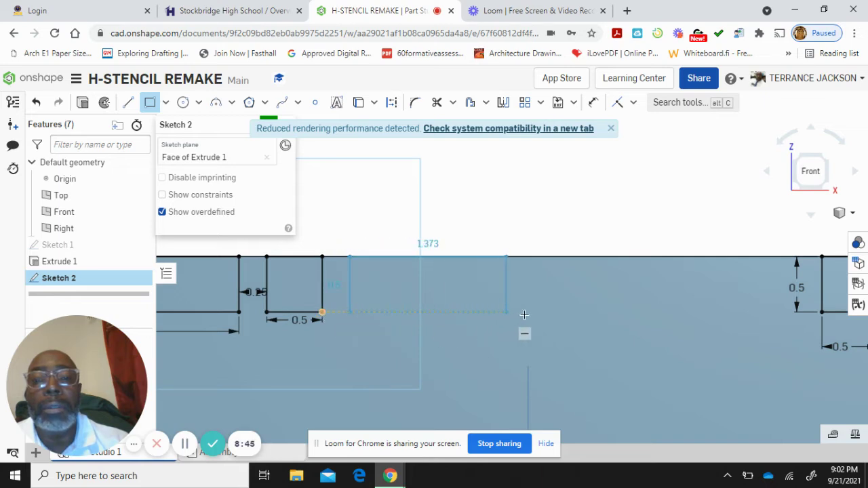
pyautogui.click(549, 312)
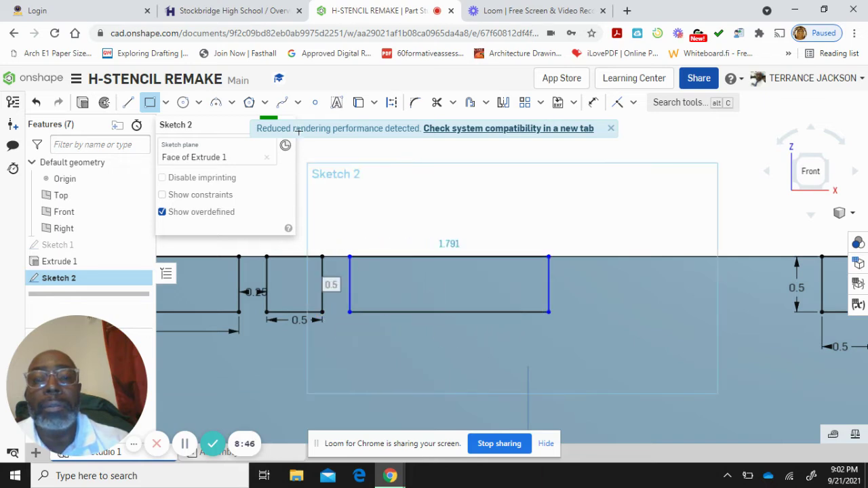
# Step: Dimension the gap between the second 0.5 in square and the wide rectangle to its right to 0.25 in
pyautogui.click(592, 102)
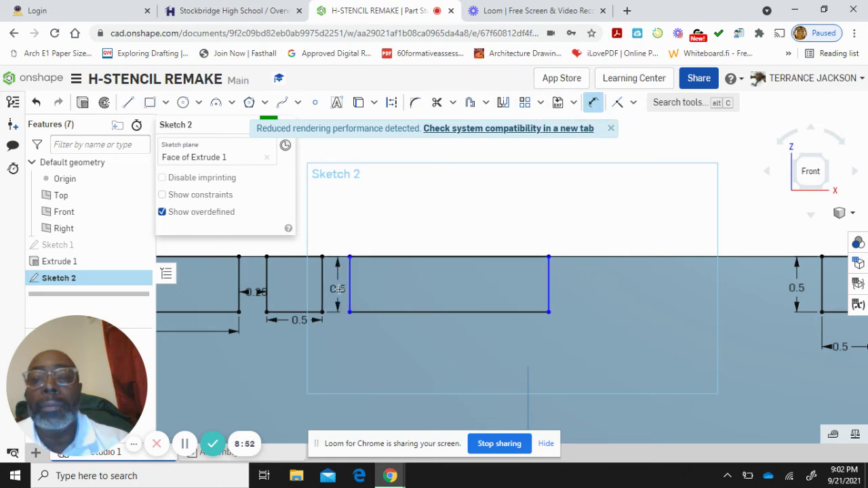
pyautogui.click(349, 289)
pyautogui.click(323, 298)
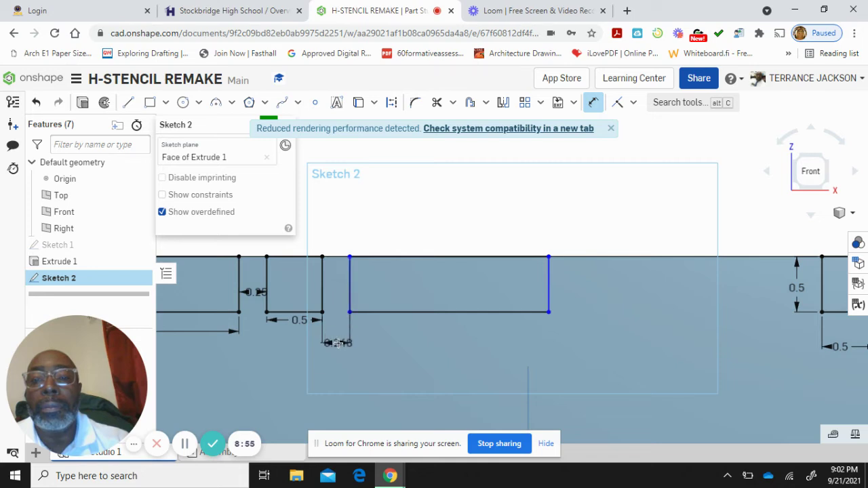
pyautogui.click(281, 347)
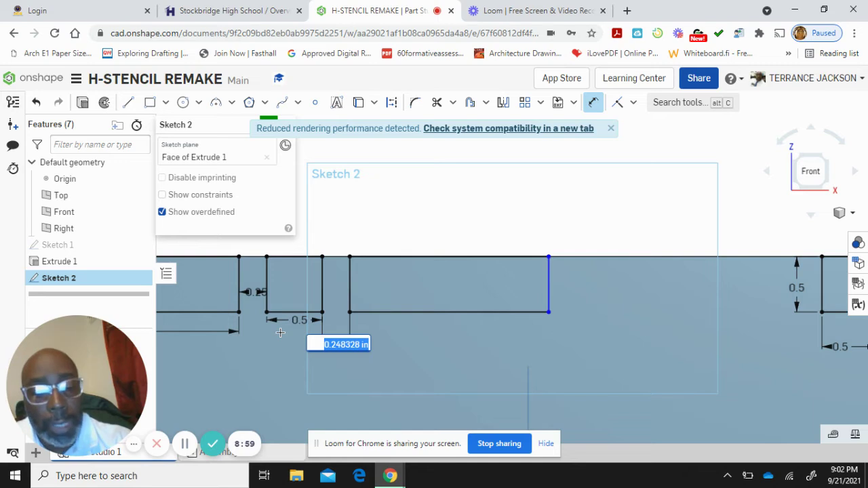
pyautogui.press('BackSpace')
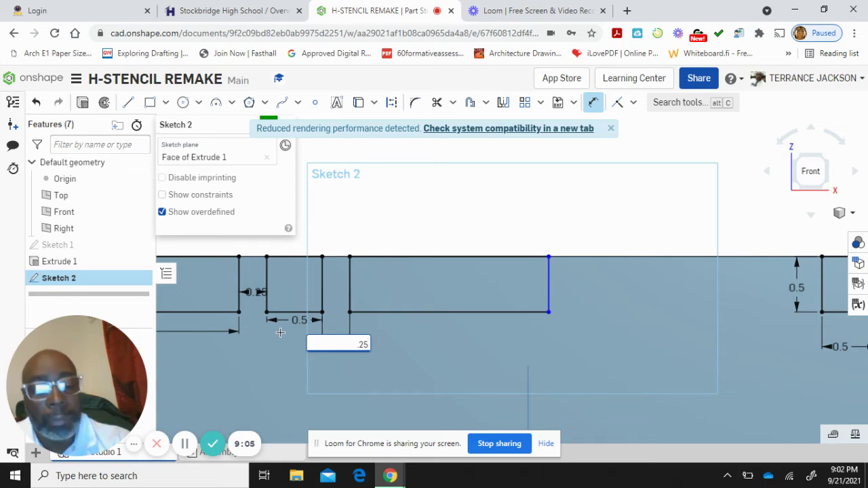
pyautogui.press('Return')
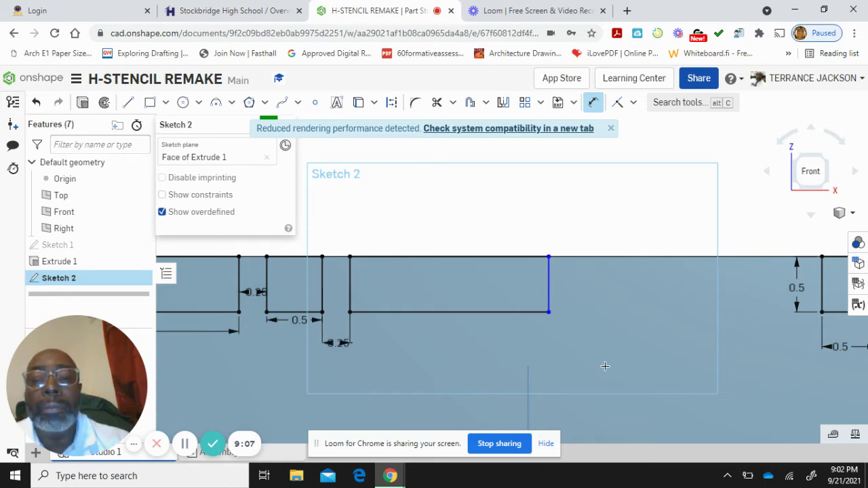
# Step: Dimension the width of the wide rectangle right of the second 0.5 in square to 1.5 in
pyautogui.click(480, 313)
pyautogui.click(478, 324)
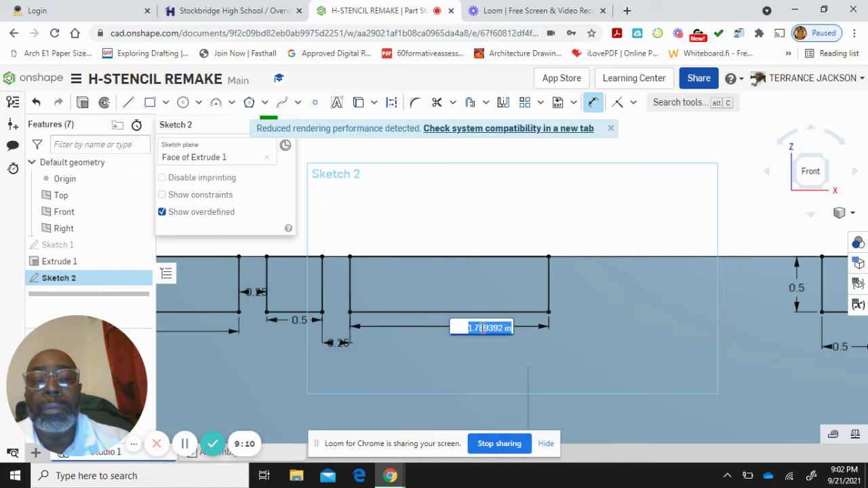
pyautogui.write('1.50')
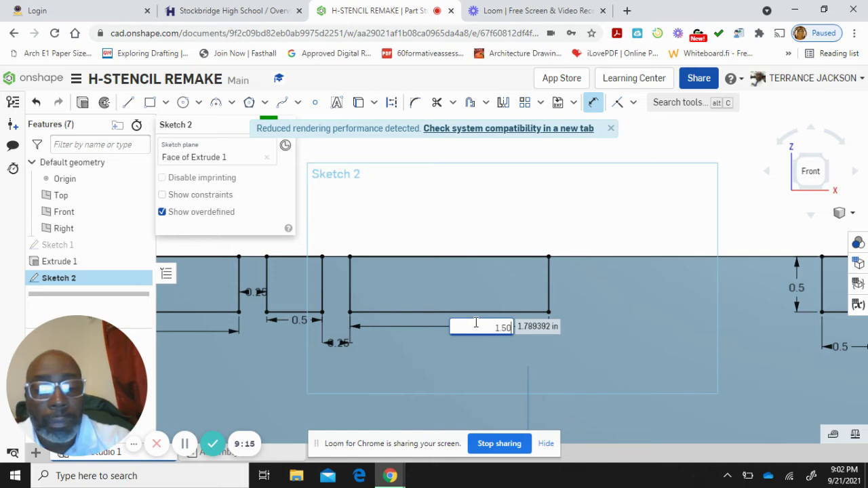
pyautogui.press('Escape')
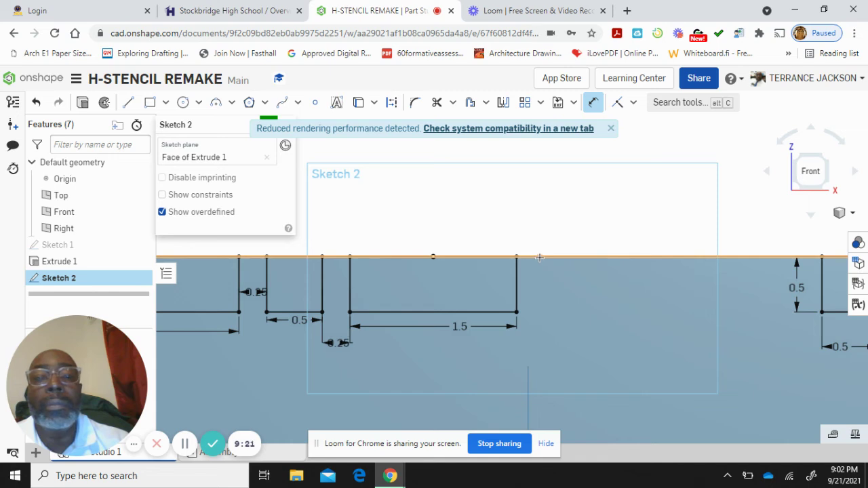
pyautogui.click(540, 258)
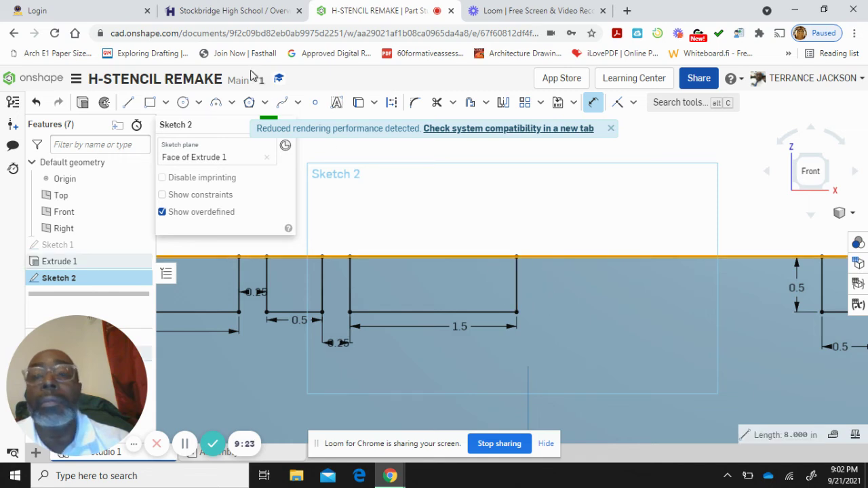
# Step: Sketch a corner rectangle about 0.53 in wide and 0.5 in tall on the upper edge, about 0.26 in right of the second 1.5 in rectangle
pyautogui.click(163, 109)
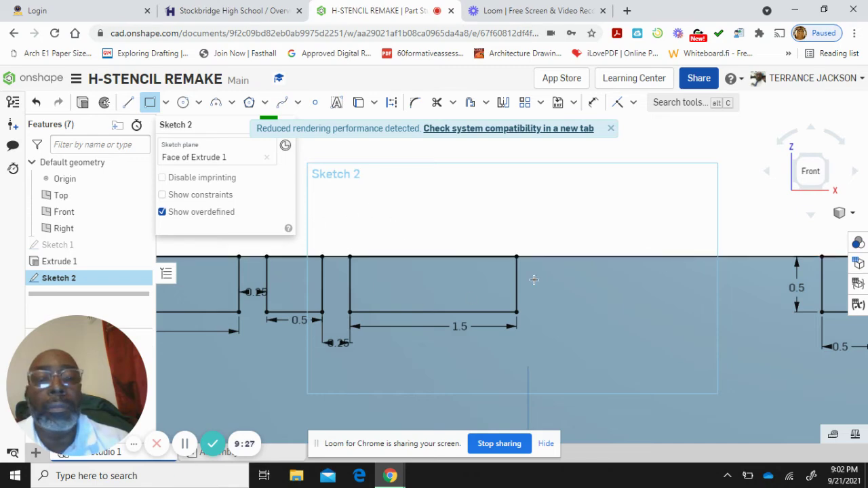
pyautogui.click(544, 257)
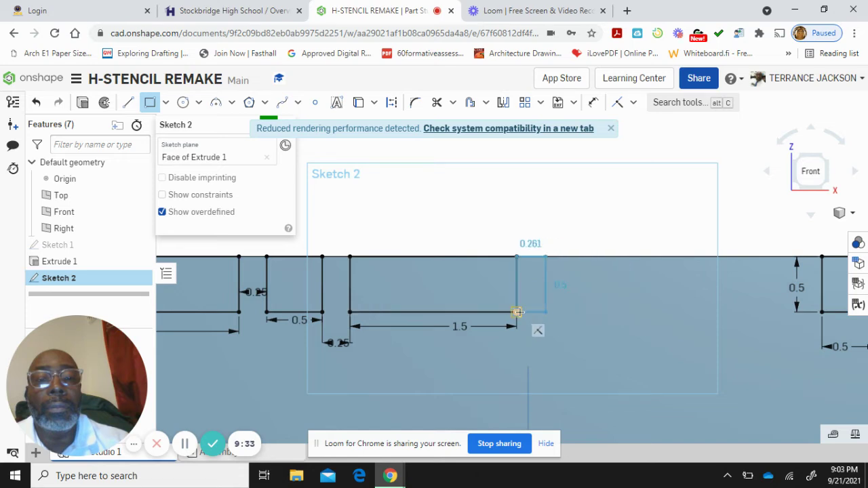
pyautogui.click(603, 312)
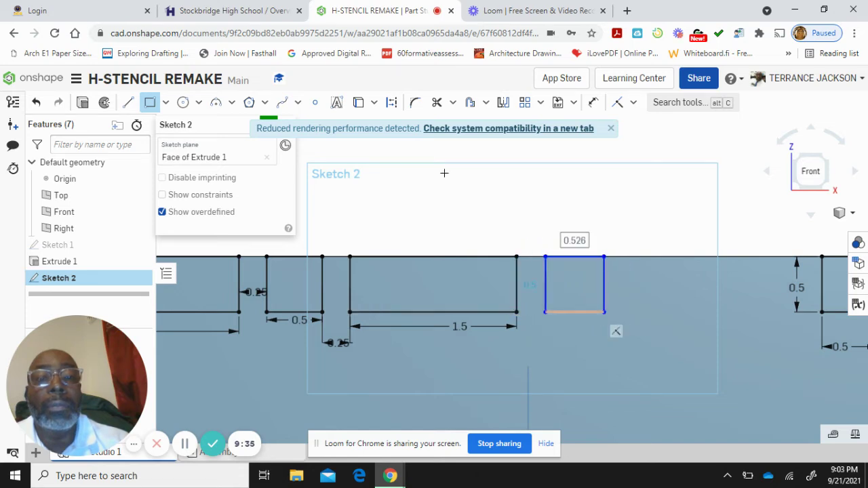
# Step: Dimension the gap between the second 1.5 in rectangle and the small rectangle to its right to 0.25 in
pyautogui.click(593, 102)
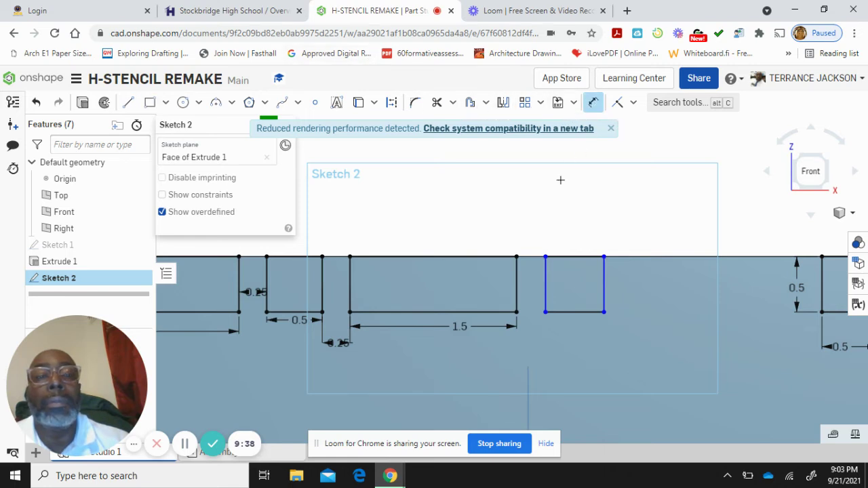
pyautogui.click(516, 280)
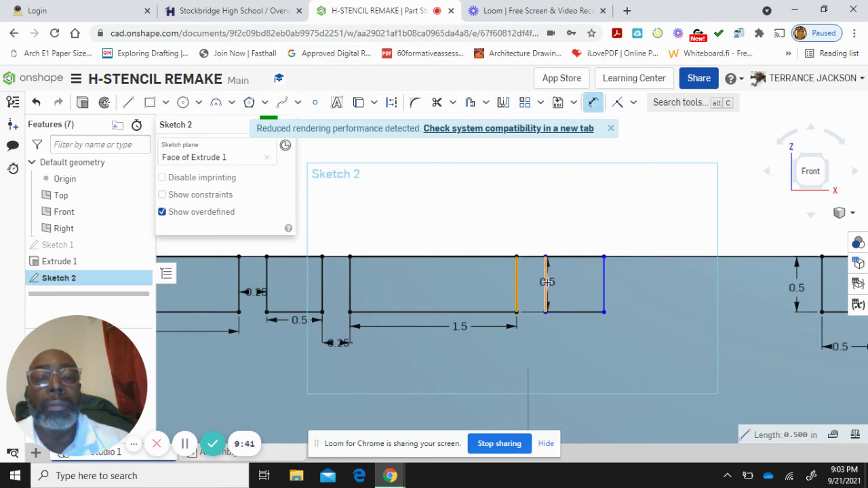
pyautogui.click(546, 281)
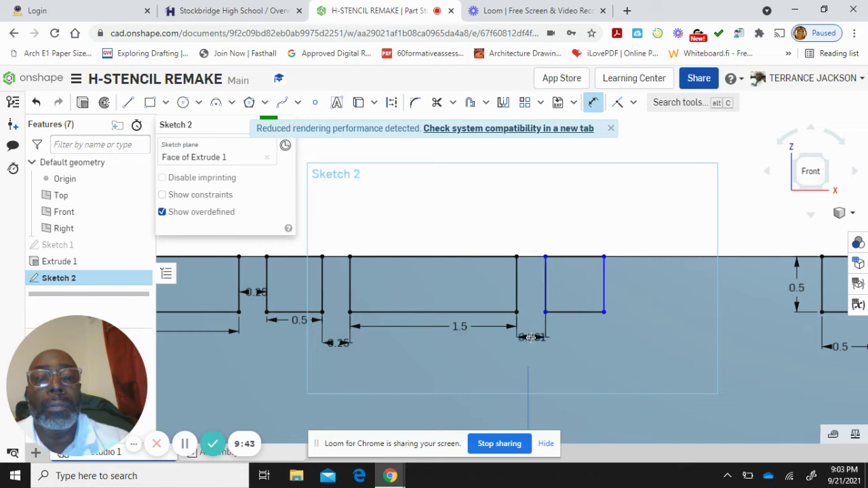
pyautogui.click(536, 337)
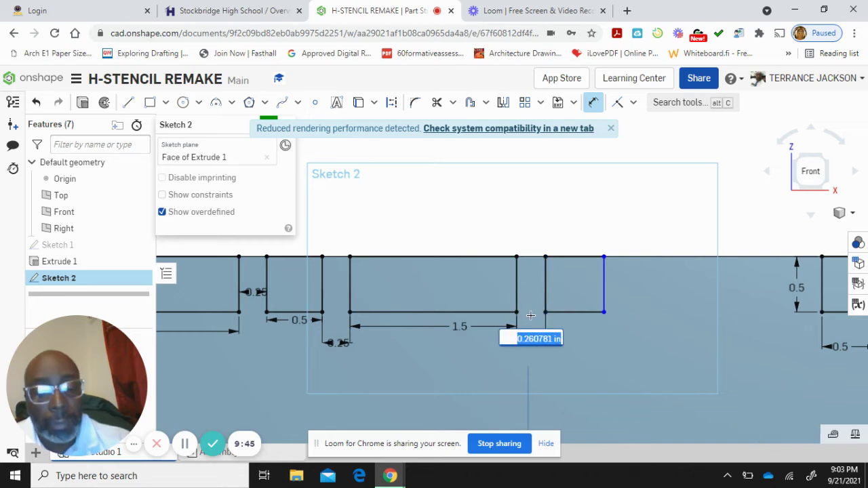
pyautogui.press('BackSpace')
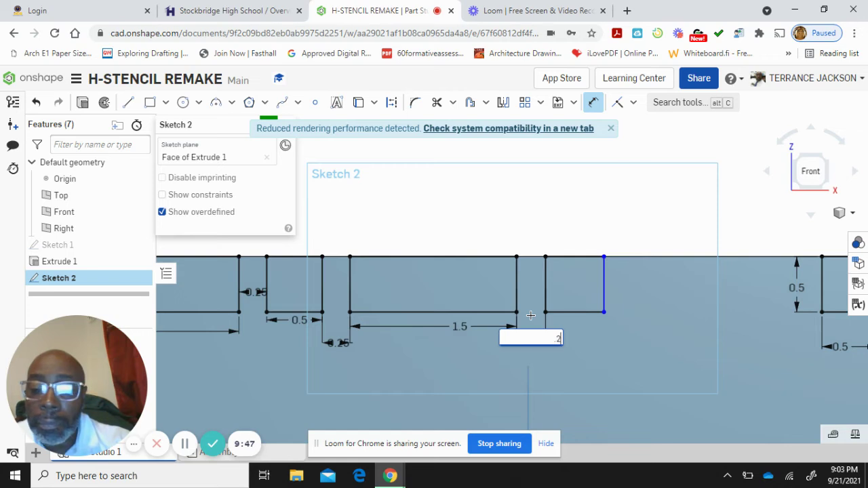
pyautogui.write('.25')
pyautogui.press('Return')
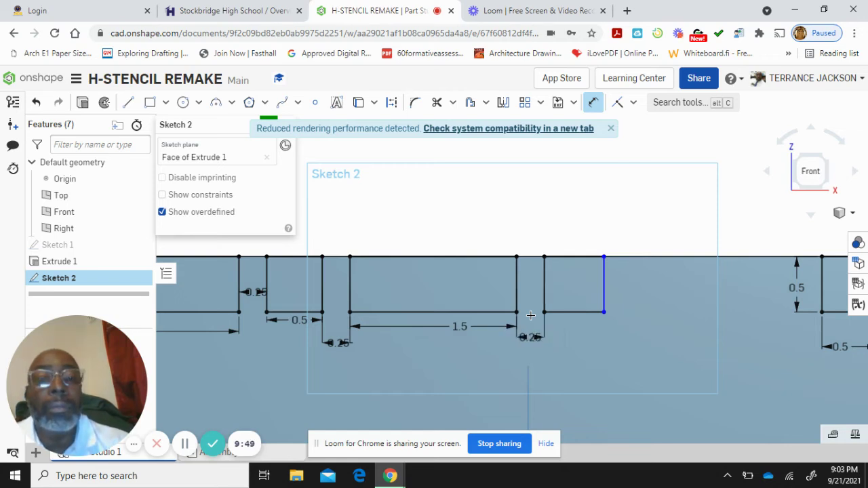
# Step: Dimension the width of the small rectangle right of the second 1.5 in rectangle to 0.5 in
pyautogui.click(578, 313)
pyautogui.click(577, 331)
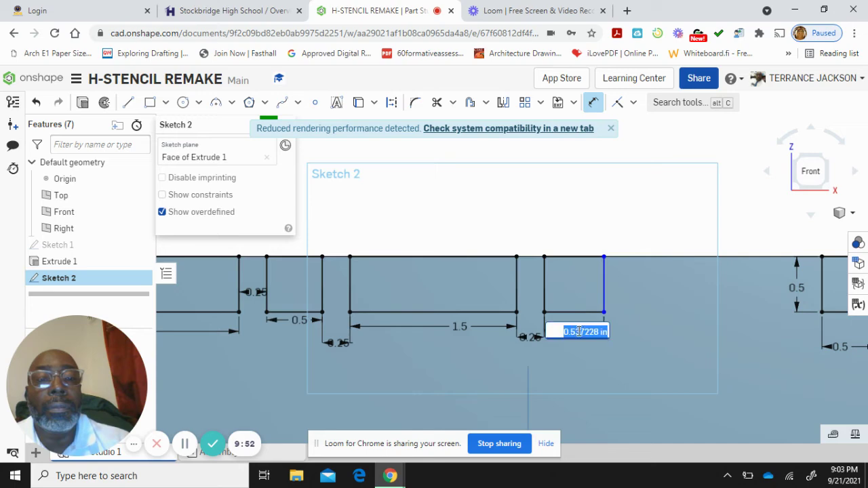
pyautogui.press('BackSpace')
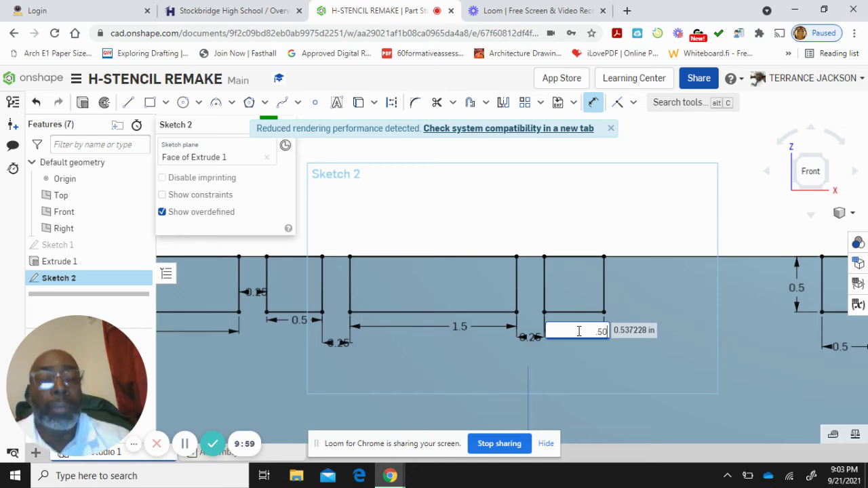
pyautogui.write('.50')
pyautogui.press('Return')
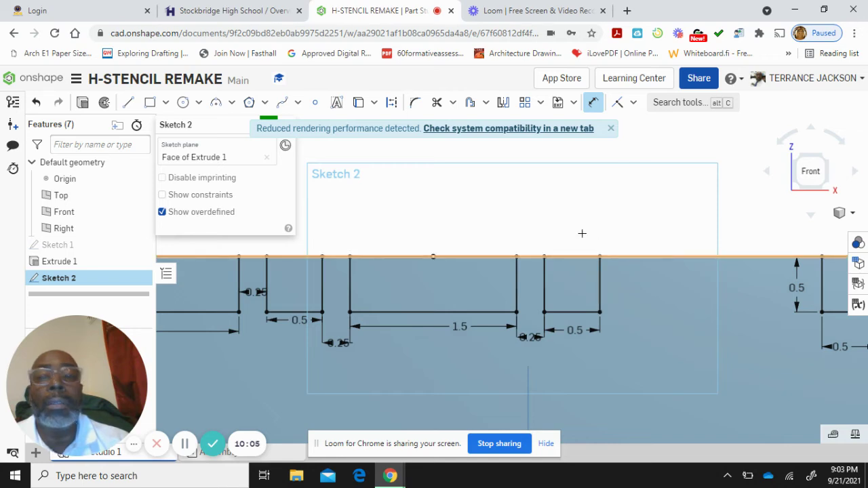
# Step: Sketch a corner rectangle about 1.32 in wide and 0.5 in tall along the upper edge, about 0.31 in right of the third 0.5 in square
pyautogui.click(150, 103)
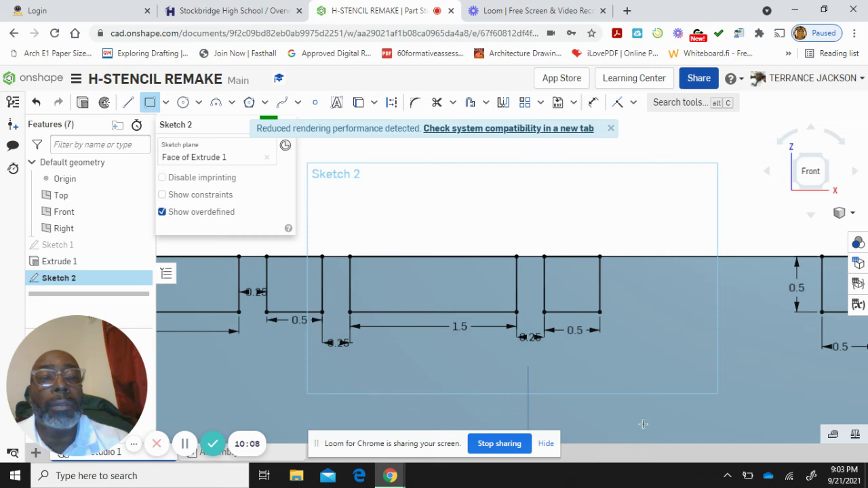
pyautogui.click(634, 256)
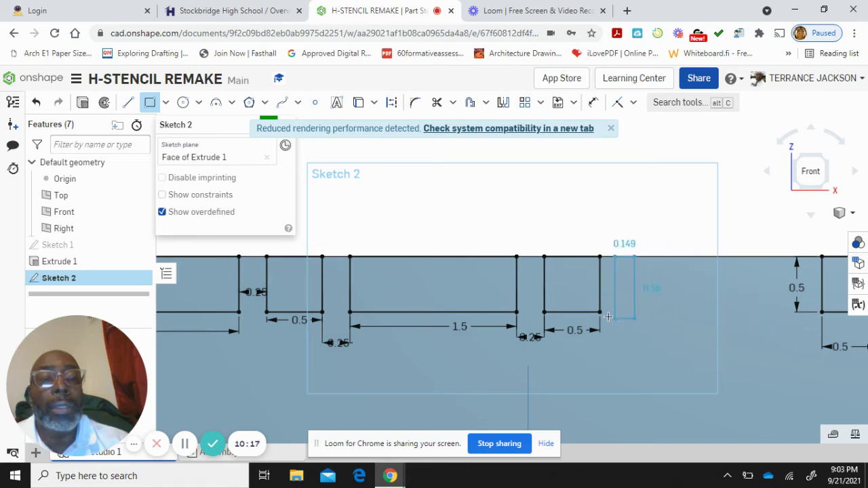
pyautogui.click(780, 312)
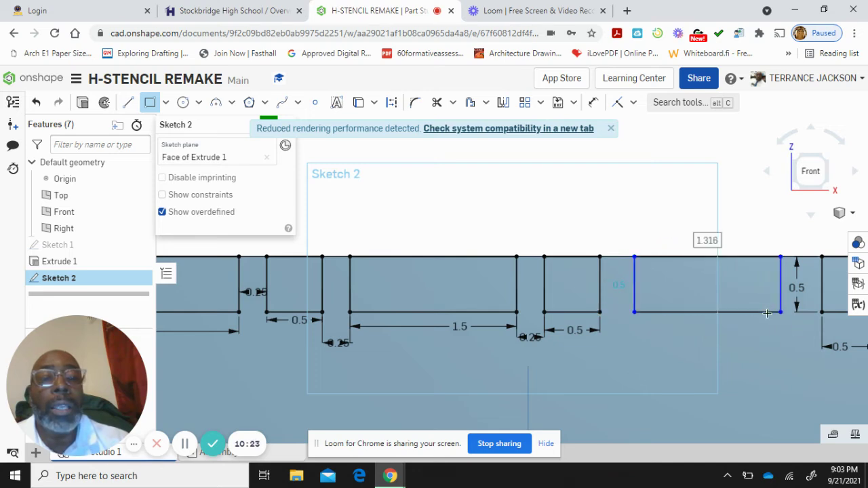
pyautogui.click(593, 102)
pyautogui.click(601, 291)
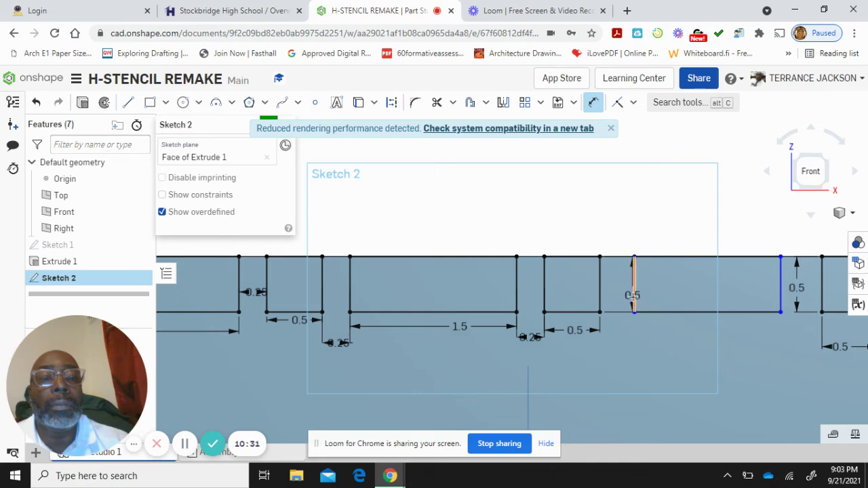
pyautogui.click(633, 295)
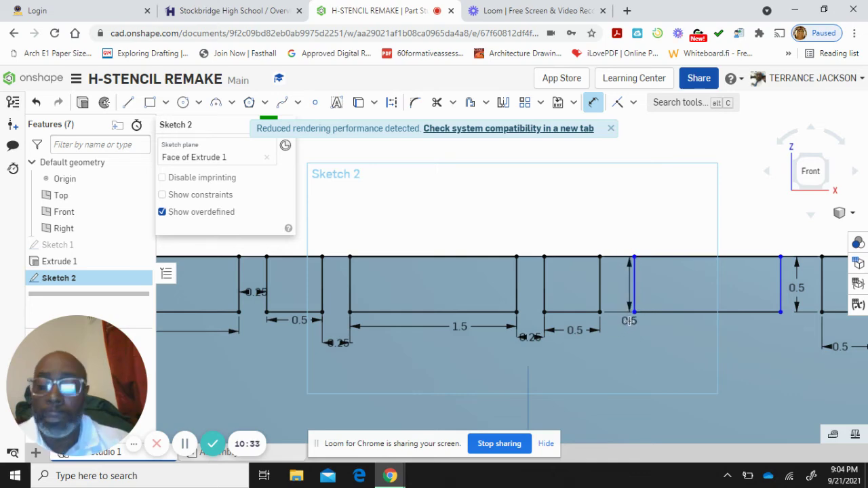
pyautogui.press('Escape')
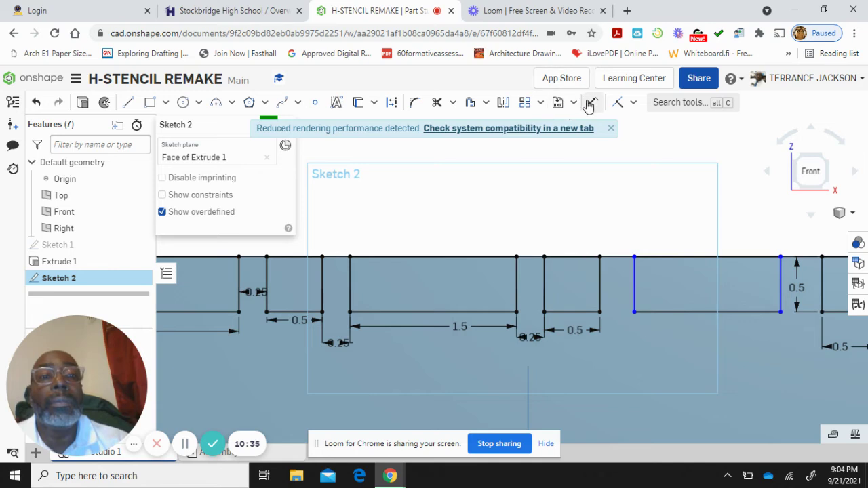
# Step: Try to dimension the gap between the third 0.5 in square and the wide rectangle to its right
pyautogui.click(590, 103)
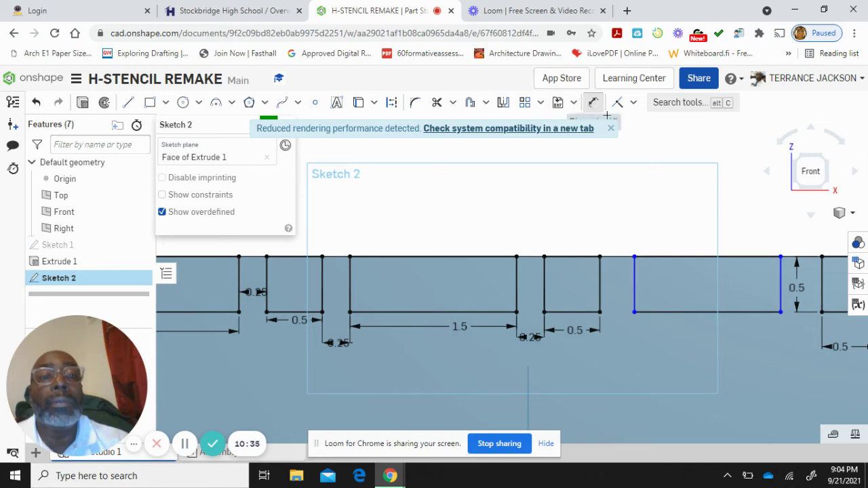
pyautogui.click(596, 280)
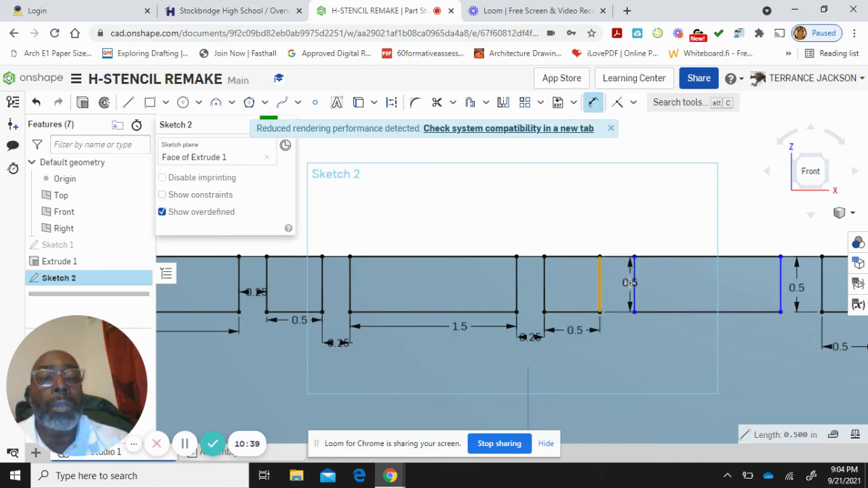
pyautogui.click(630, 283)
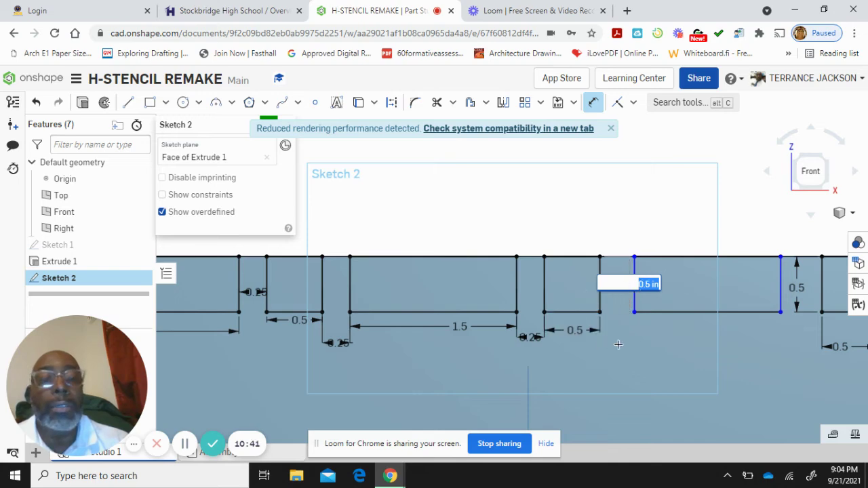
pyautogui.press('Return')
pyautogui.press('Escape')
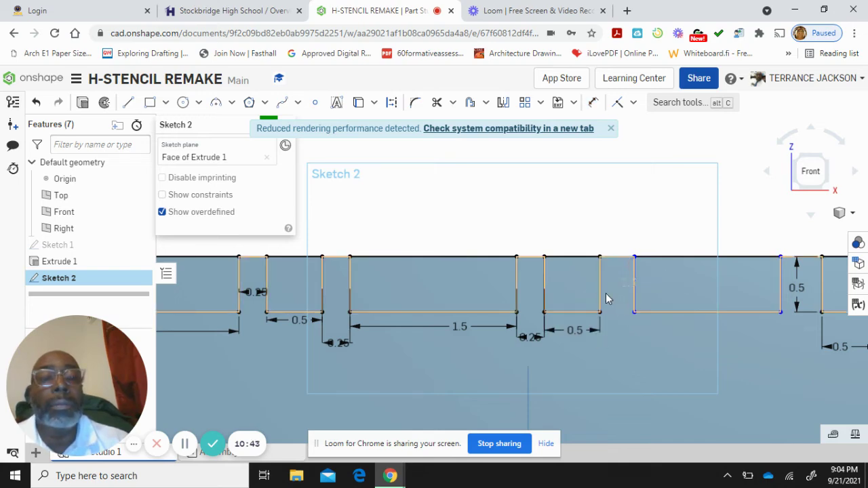
# Step: Dimension the gap between the third 0.5 in square and the wide rectangle to its right to 0.25 in
pyautogui.click(592, 102)
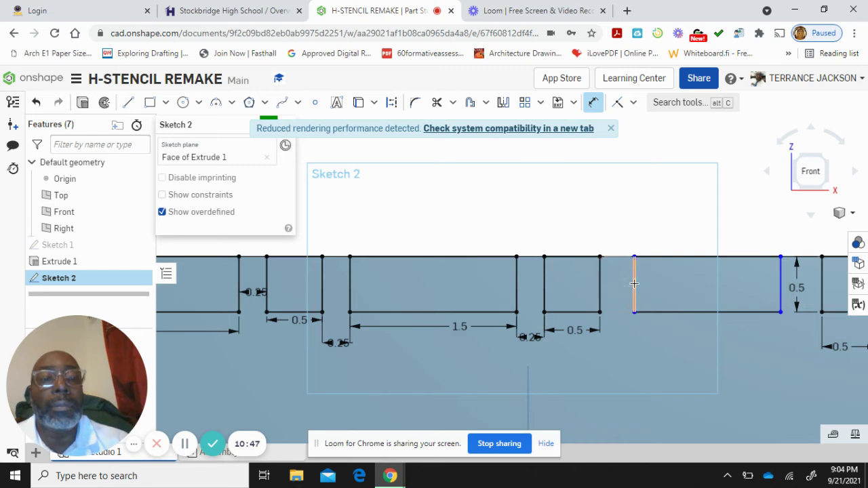
pyautogui.click(623, 307)
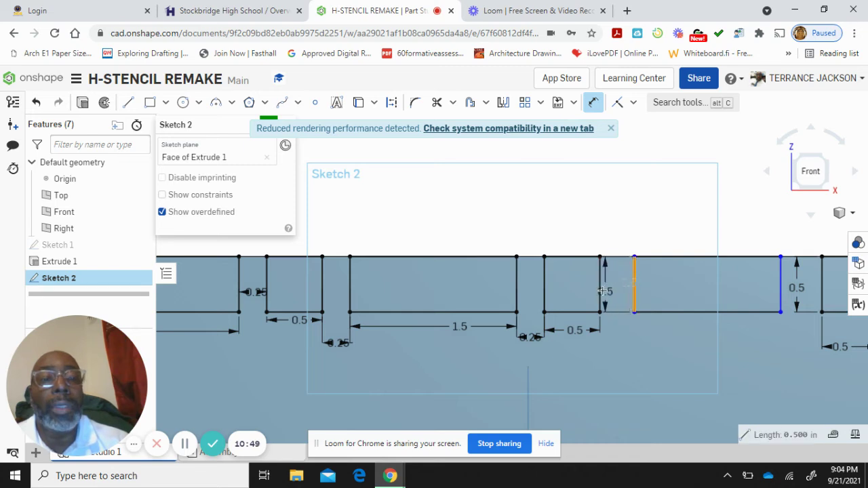
pyautogui.click(600, 290)
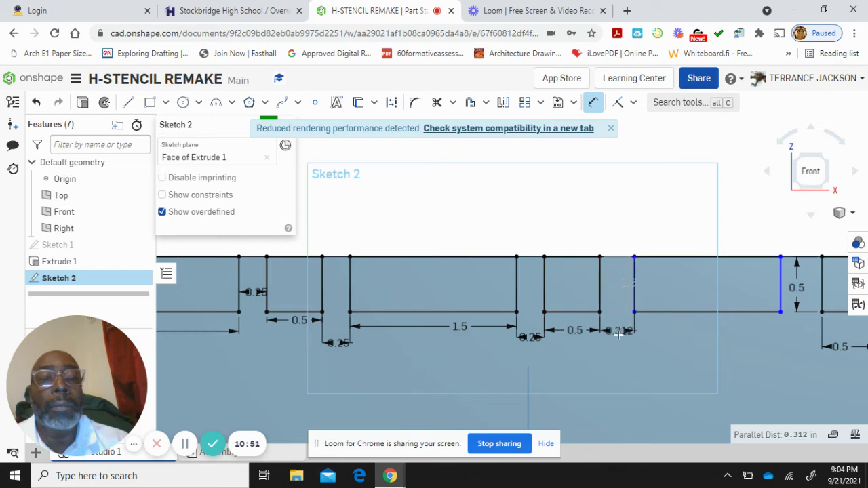
pyautogui.click(601, 336)
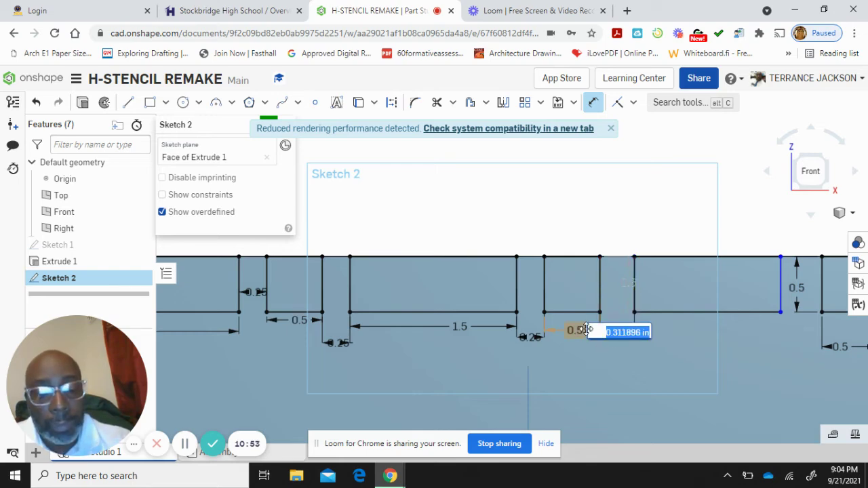
pyautogui.press('BackSpace')
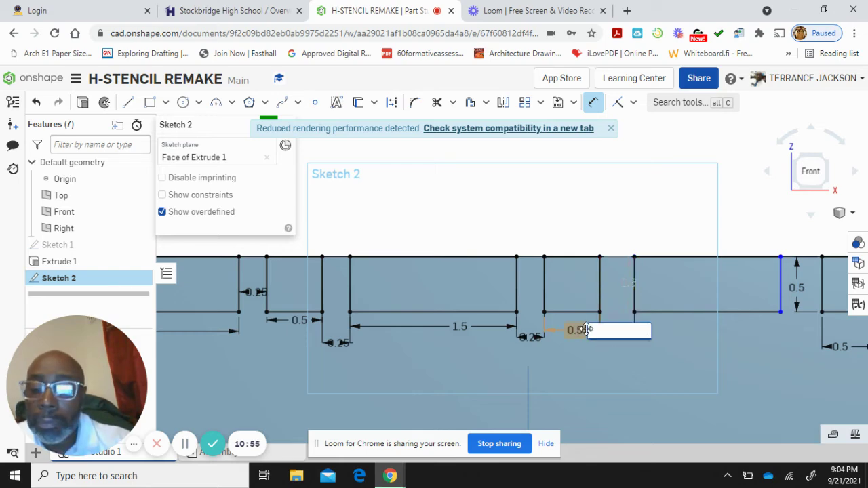
pyautogui.write('25')
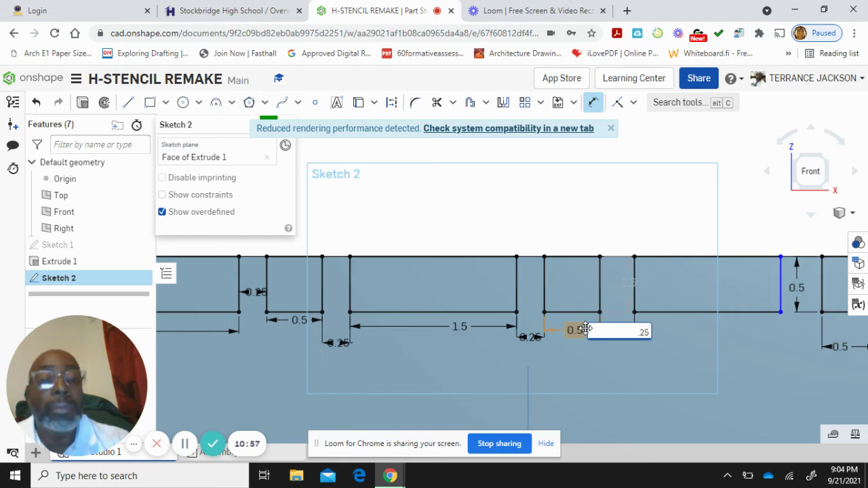
pyautogui.press('Return')
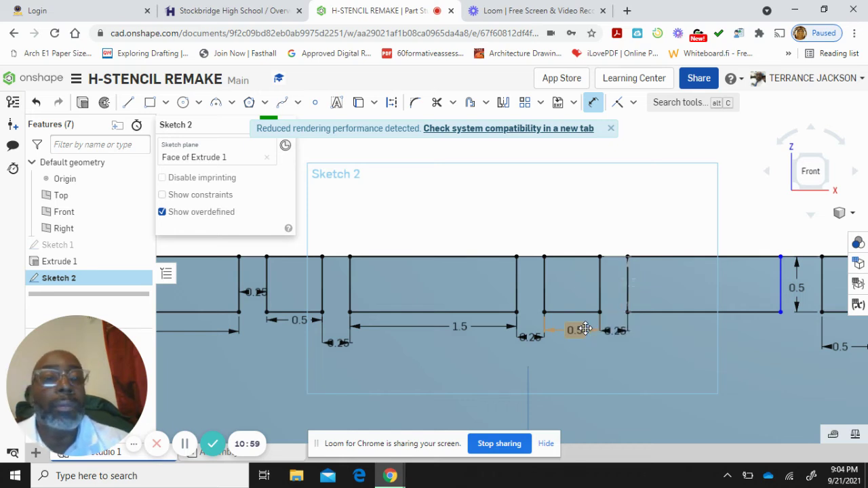
# Step: Dimension the width of the third wide rectangle along the upper edge to 1.5 in
pyautogui.click(678, 315)
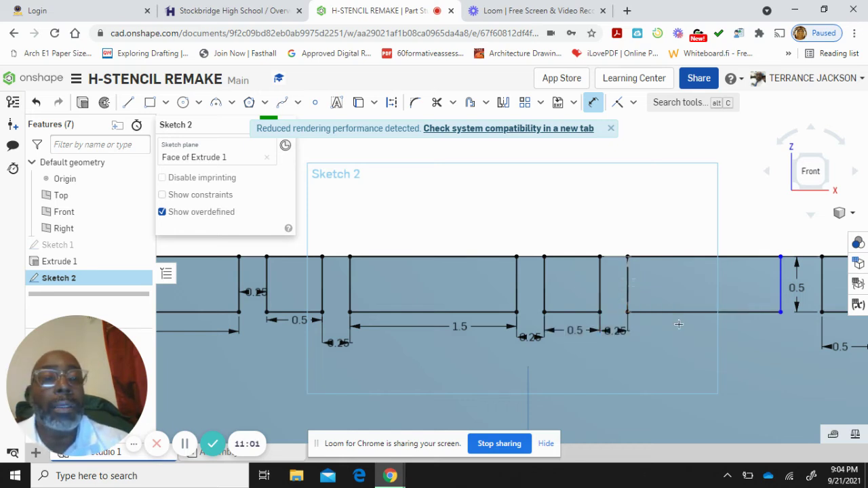
pyautogui.click(681, 336)
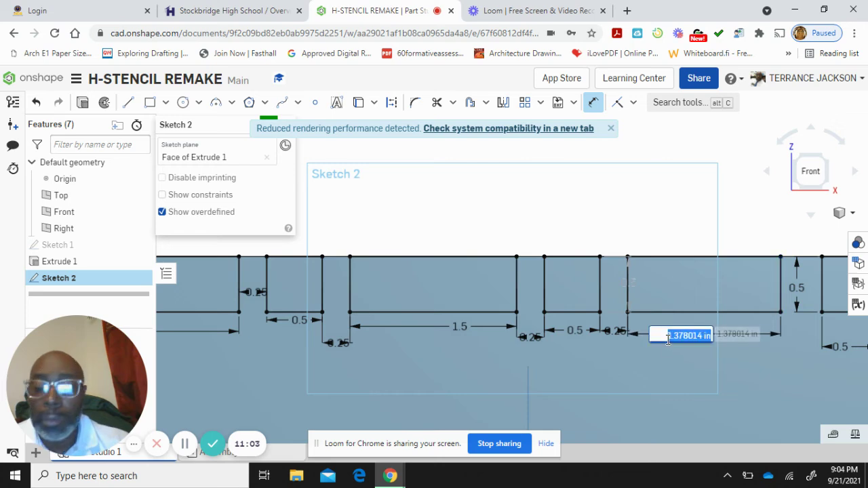
pyautogui.write('1.5')
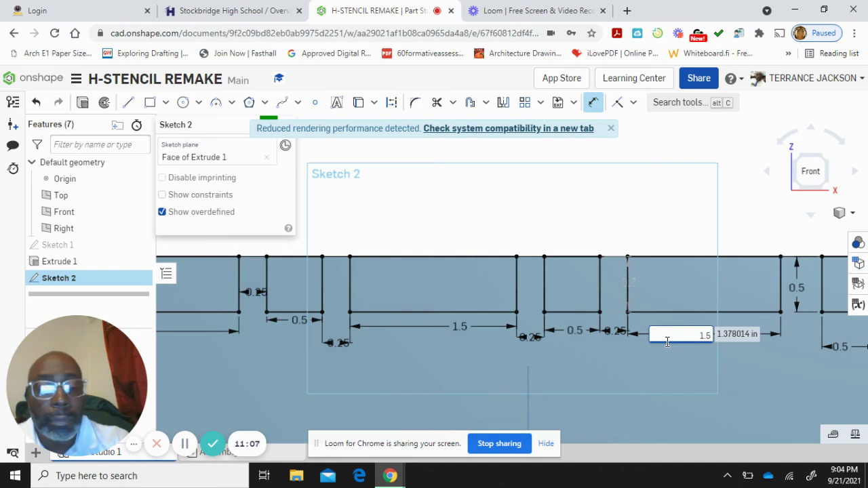
pyautogui.write('0')
pyautogui.press('Return')
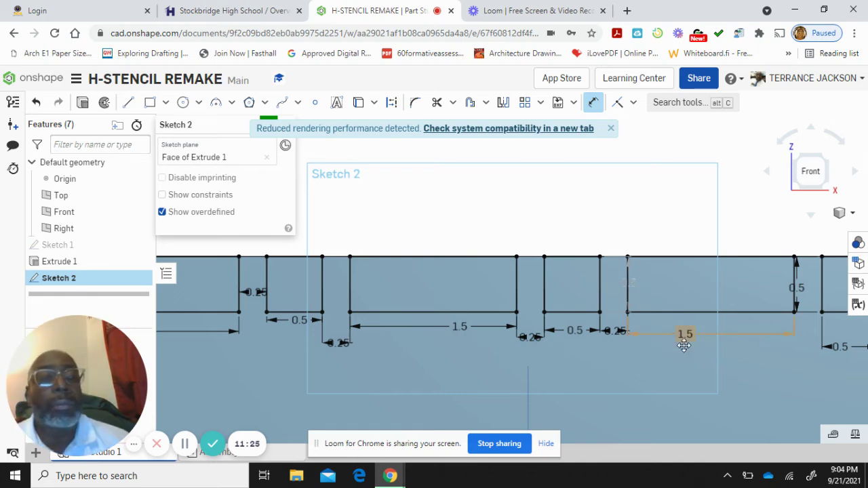
# Step: Finish the sketch of the rectangle row along the plate's upper edge
pyautogui.scroll(-4, 679, 339)
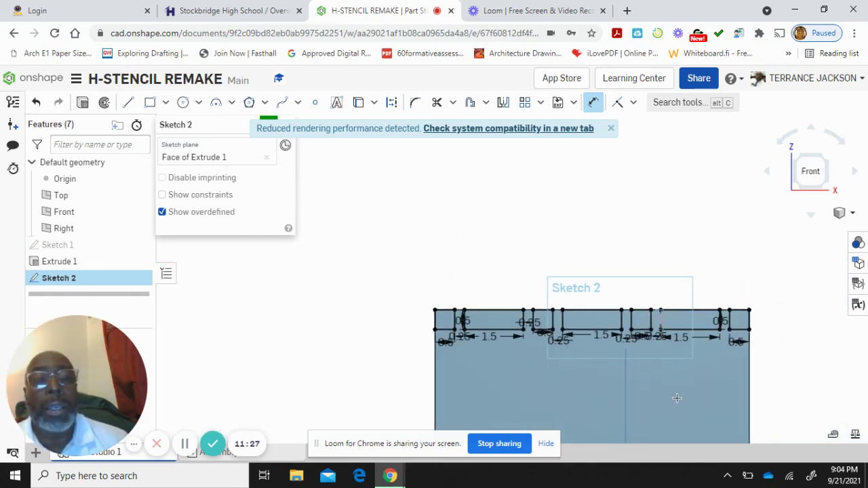
pyautogui.moveTo(664, 364); pyautogui.dragTo(575, 226, button='middle')
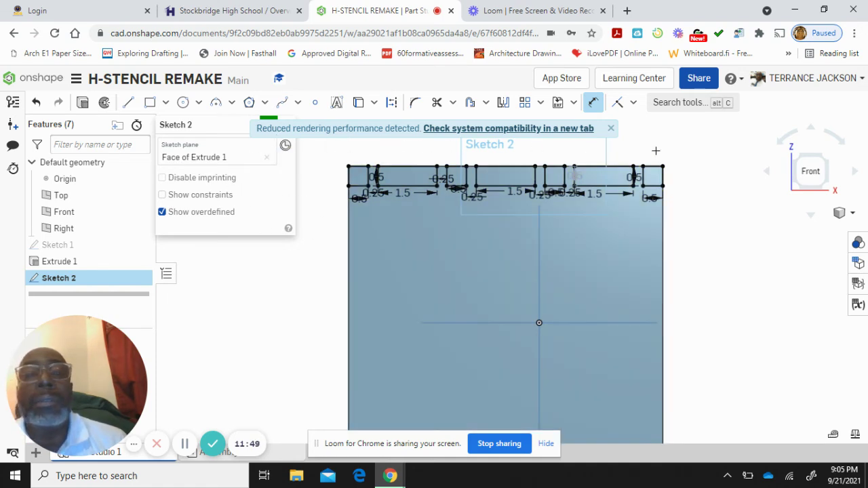
pyautogui.scroll(-1, 536, 231)
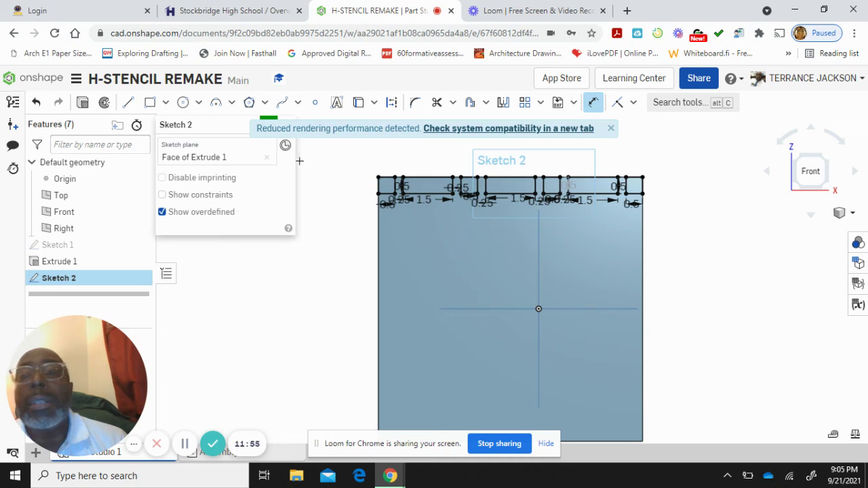
pyautogui.moveTo(324, 166); pyautogui.dragTo(324, 175, button='middle')
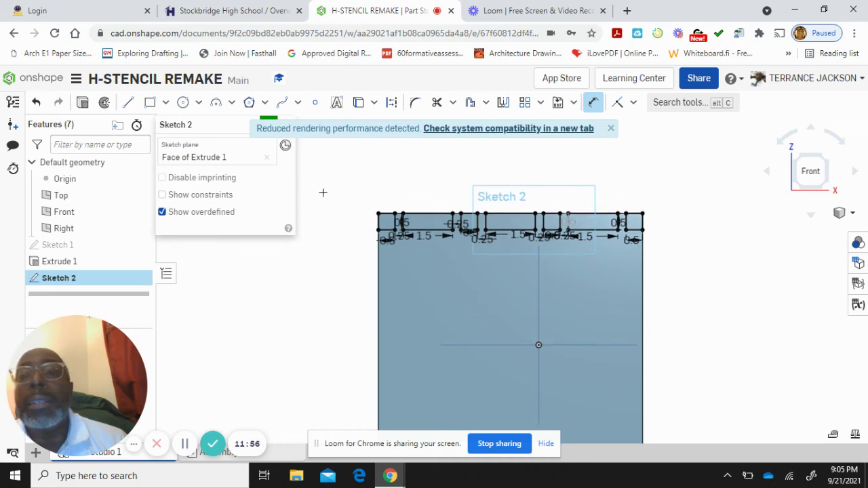
pyautogui.click(269, 124)
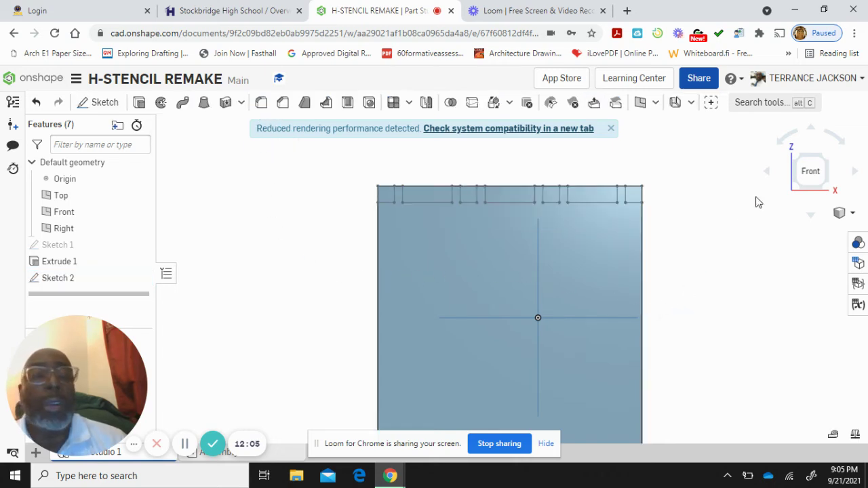
# Step: Start an Extrude and select all seven sketched rectangles along the plate's upper edge as its regions
pyautogui.click(828, 160)
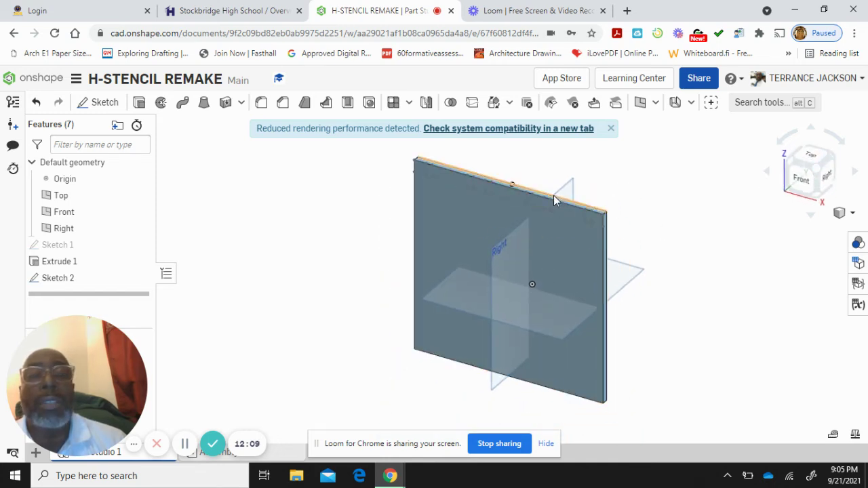
pyautogui.scroll(4, 553, 196)
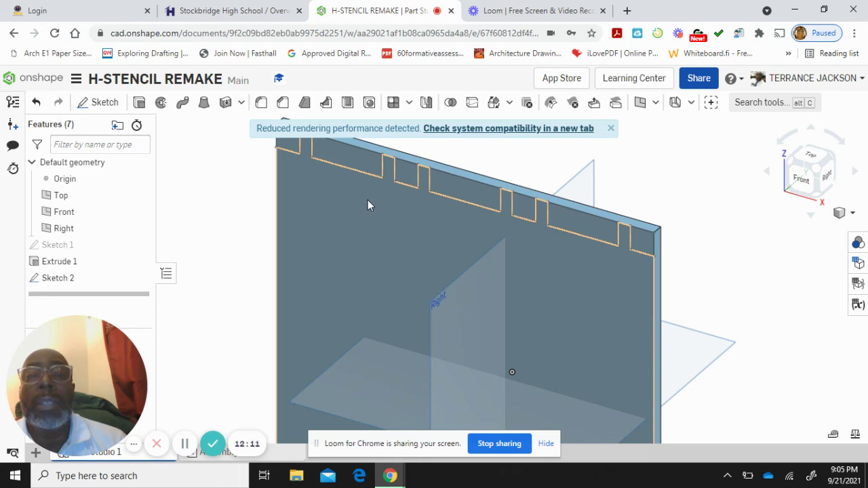
pyautogui.moveTo(378, 261); pyautogui.dragTo(369, 305, button='right')
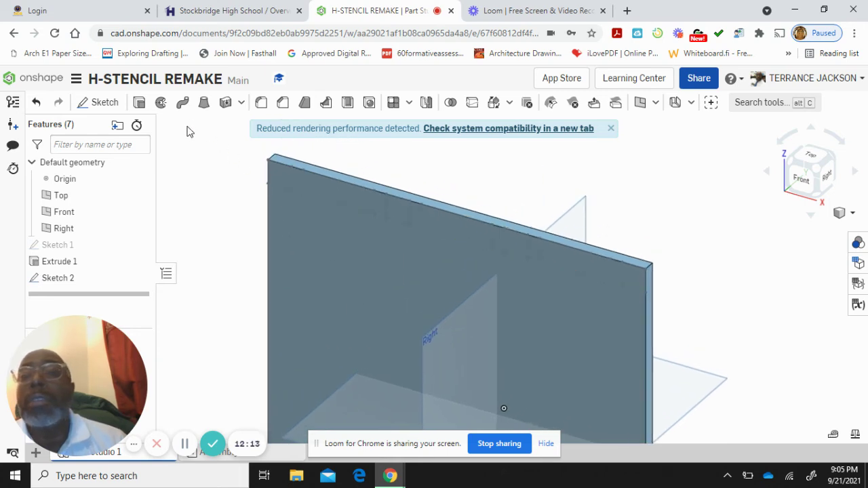
pyautogui.click(139, 102)
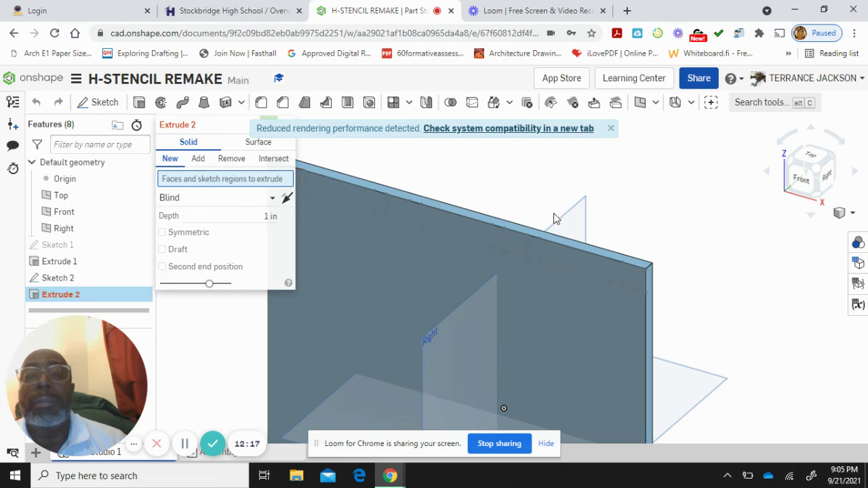
pyautogui.moveTo(552, 220); pyautogui.dragTo(590, 225, button='middle')
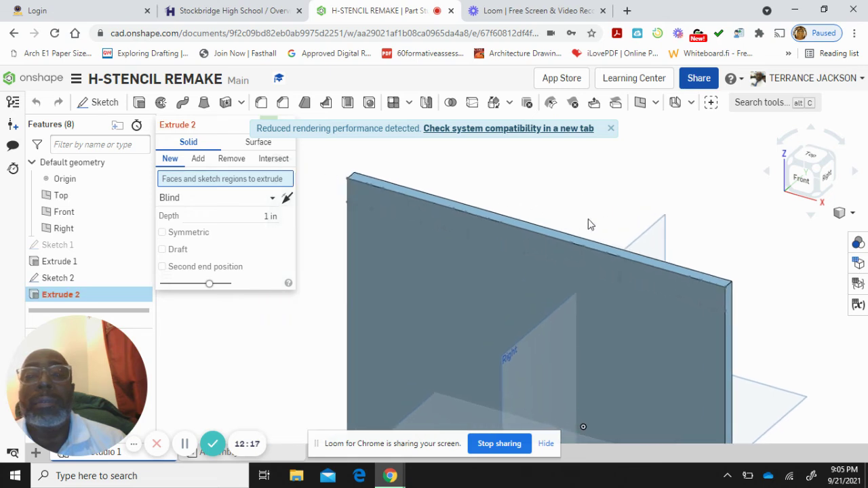
pyautogui.click(365, 203)
pyautogui.click(446, 221)
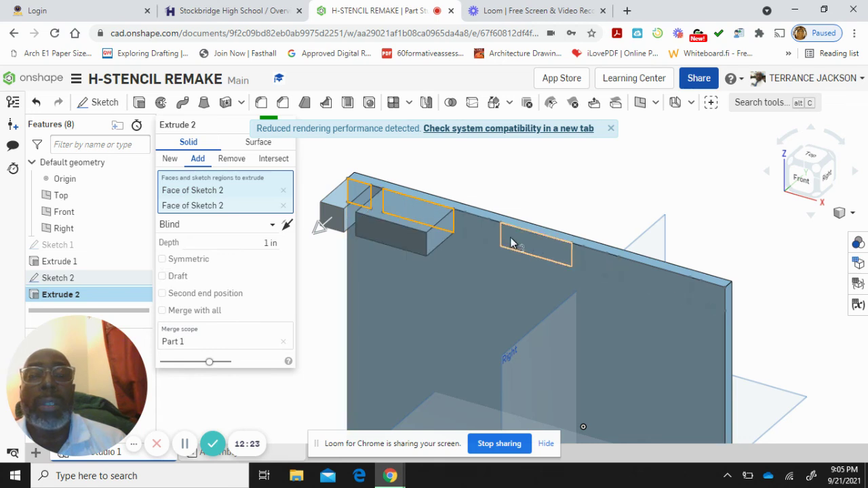
pyautogui.click(474, 236)
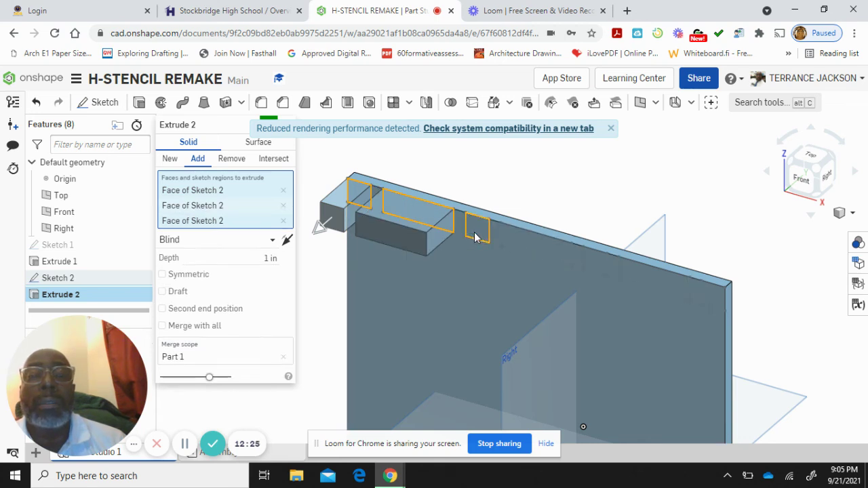
pyautogui.click(513, 242)
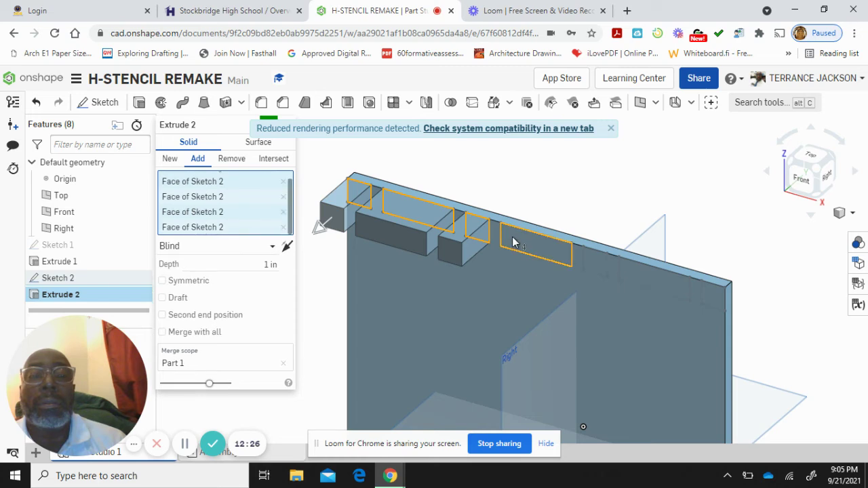
pyautogui.click(600, 270)
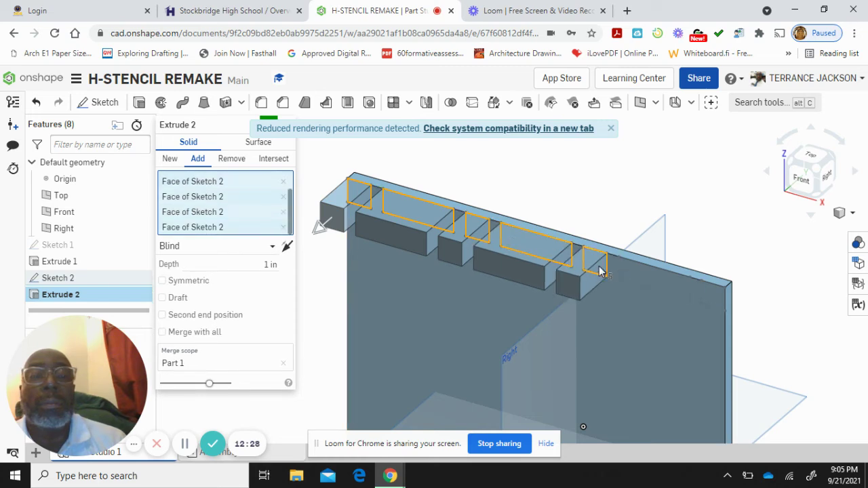
pyautogui.click(649, 278)
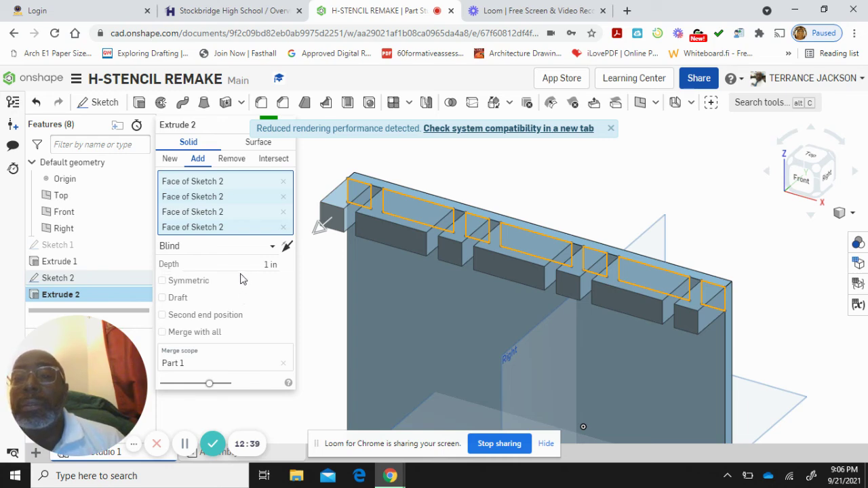
# Step: Extrude the seven selected rectangles as new parts to a blind depth of 1/8 in
pyautogui.click(171, 163)
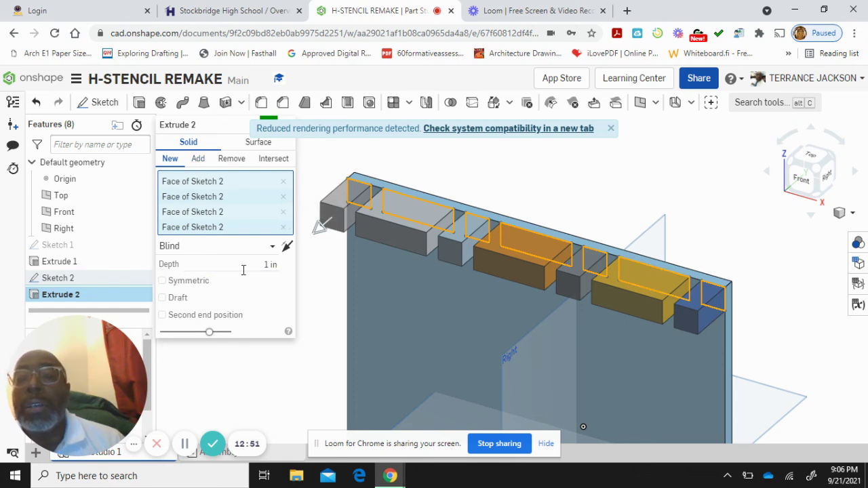
pyautogui.click(272, 265)
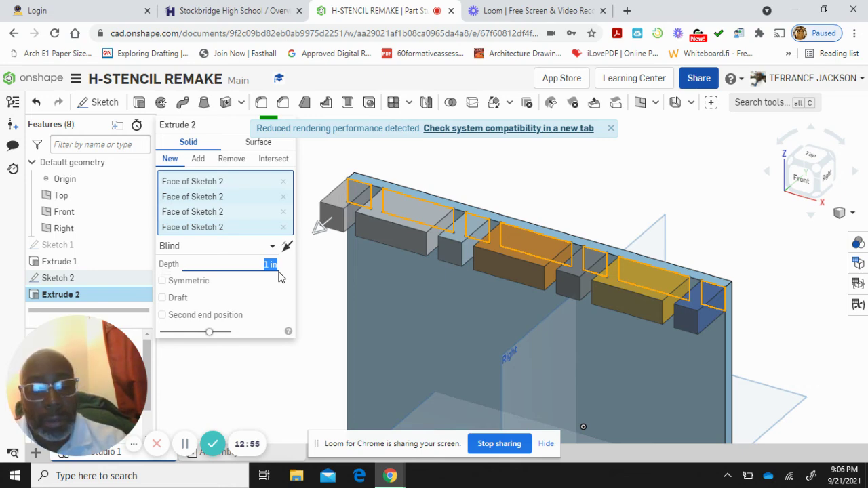
pyautogui.write('1/8')
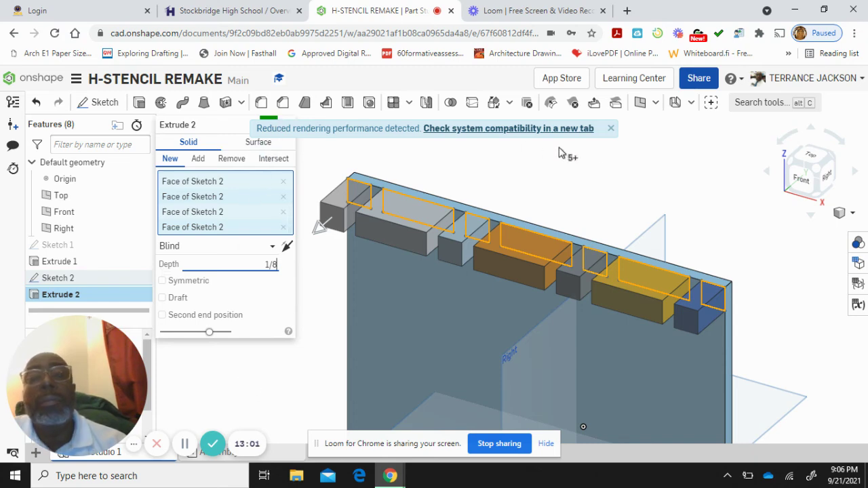
pyautogui.click(612, 129)
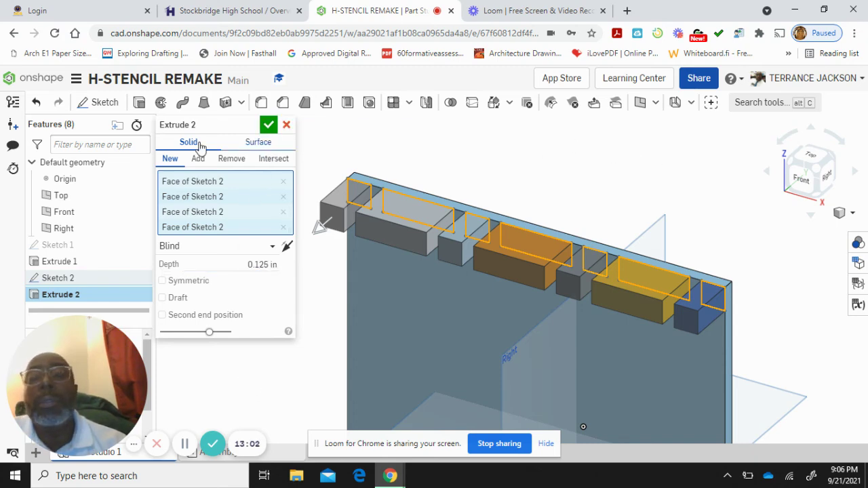
pyautogui.click(269, 126)
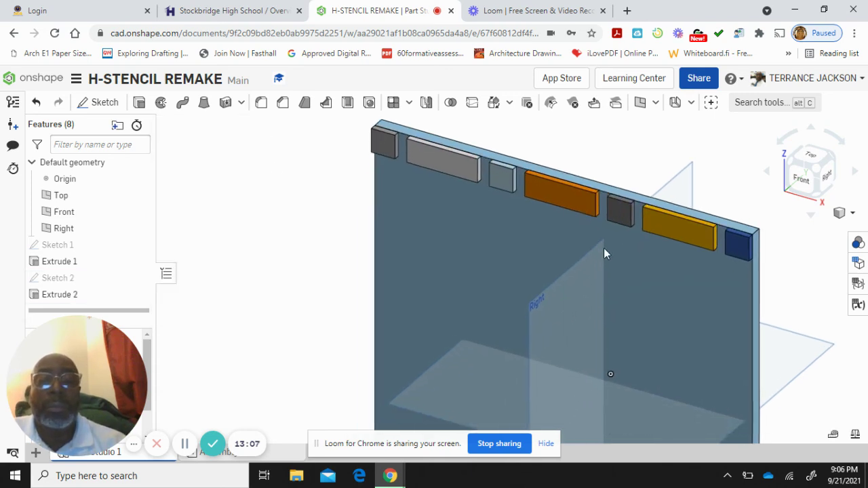
# Step: Start a new sketch on the plate's large front face and view it from the front
pyautogui.scroll(-5, 583, 289)
pyautogui.moveTo(581, 344); pyautogui.dragTo(459, 303, button='middle')
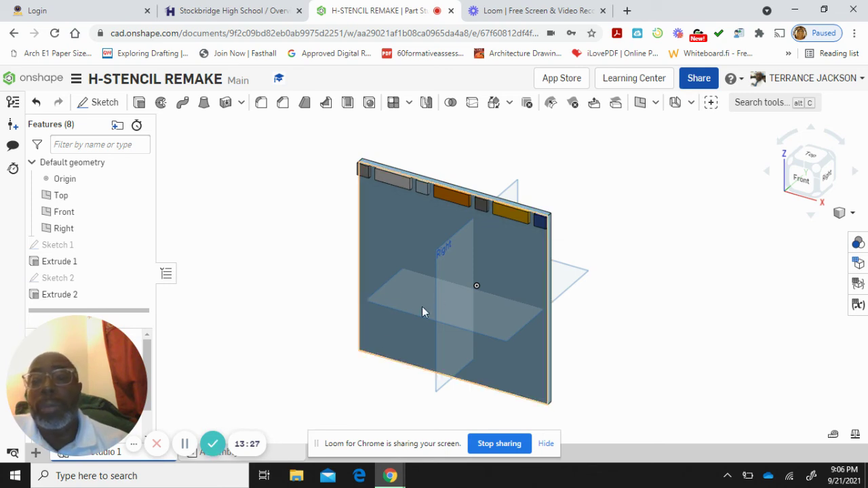
pyautogui.click(102, 102)
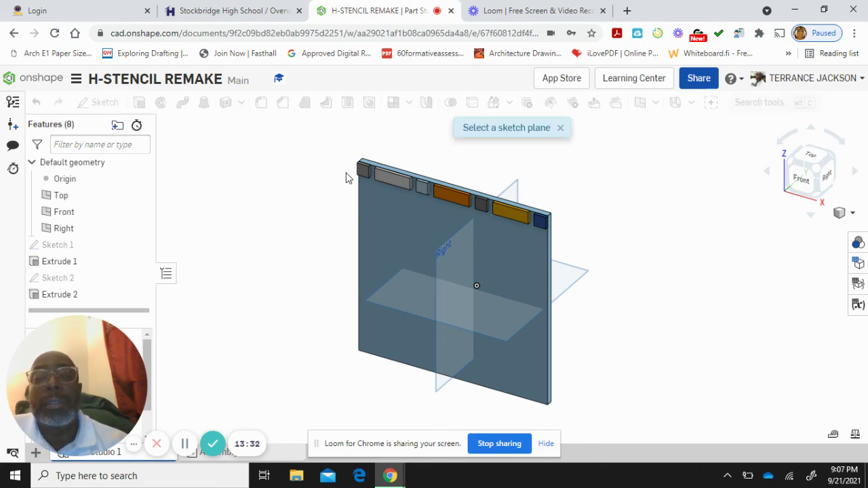
pyautogui.click(389, 233)
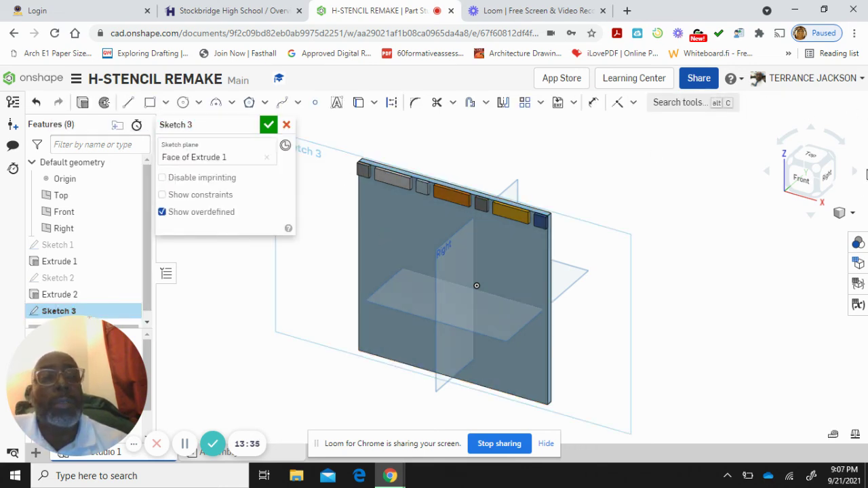
pyautogui.click(802, 177)
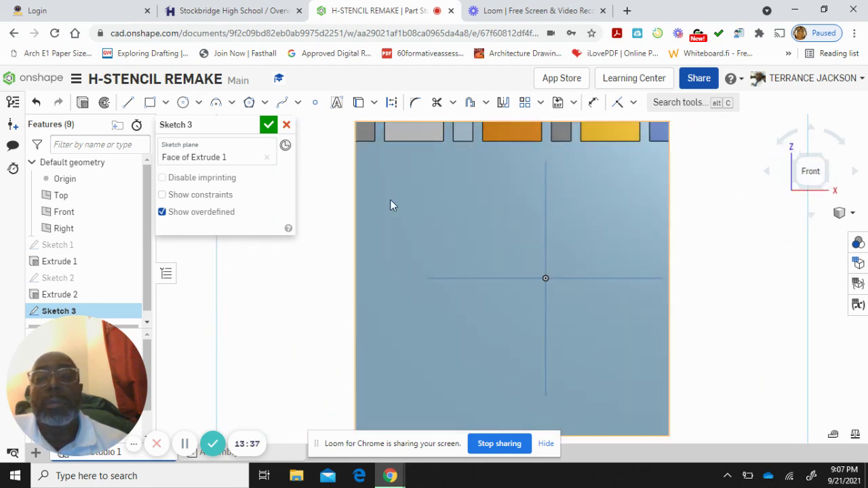
# Step: Sketch an upright corner rectangle about 1.52 in tall on the plate's left edge, just below the upper-left square and aligned to its width
pyautogui.click(149, 103)
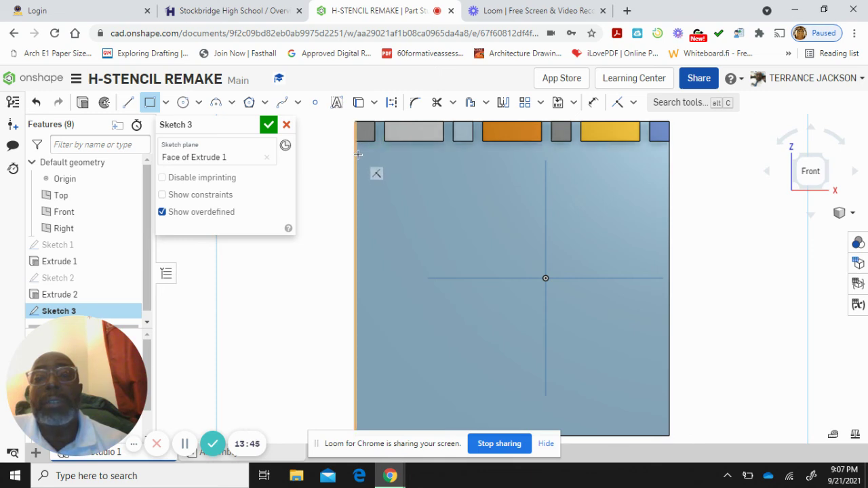
pyautogui.click(362, 176)
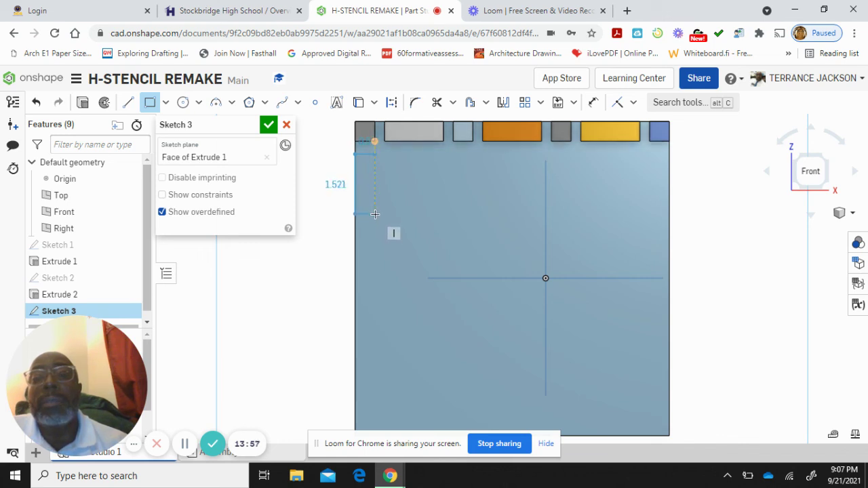
pyautogui.click(375, 214)
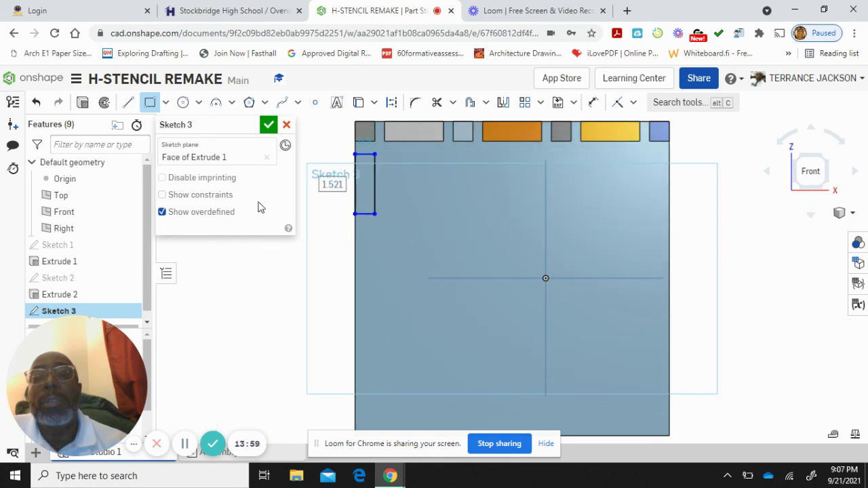
# Step: Dimension the height of the new upright rectangle to 1.50 in
pyautogui.click(593, 103)
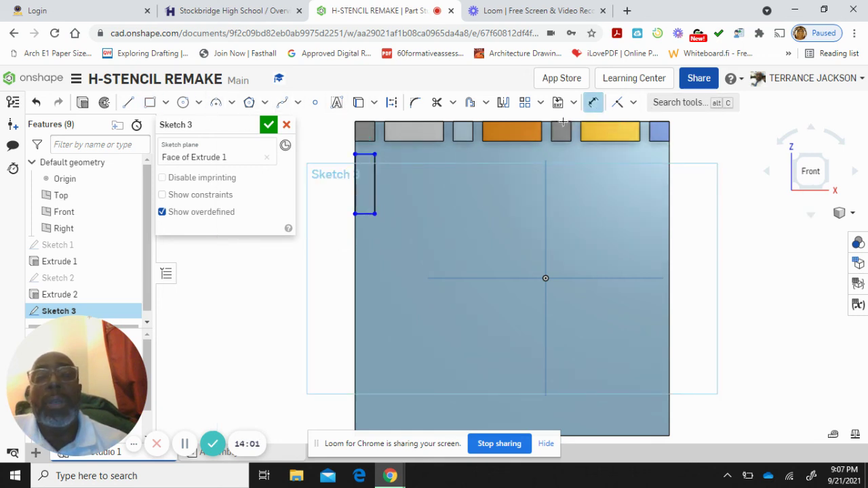
pyautogui.click(376, 191)
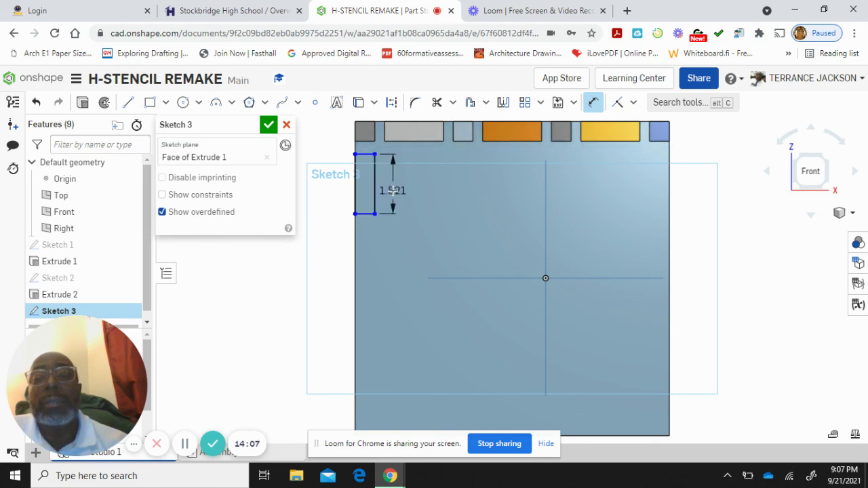
pyautogui.click(378, 204)
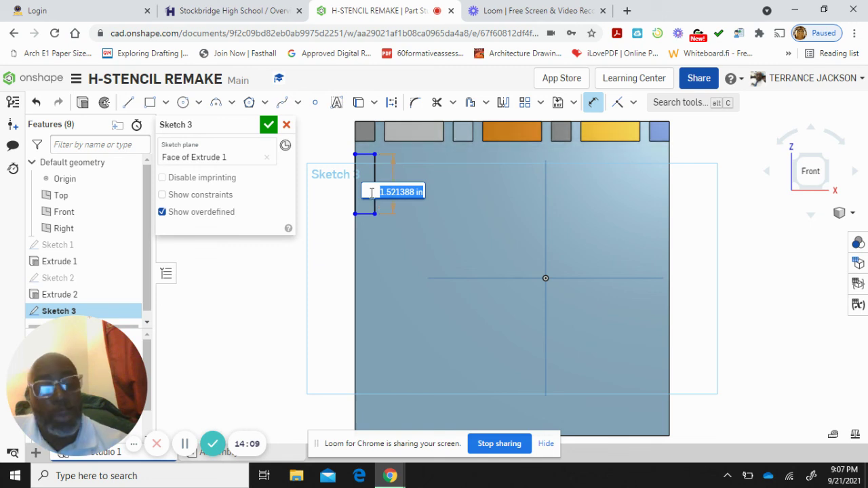
pyautogui.write('1')
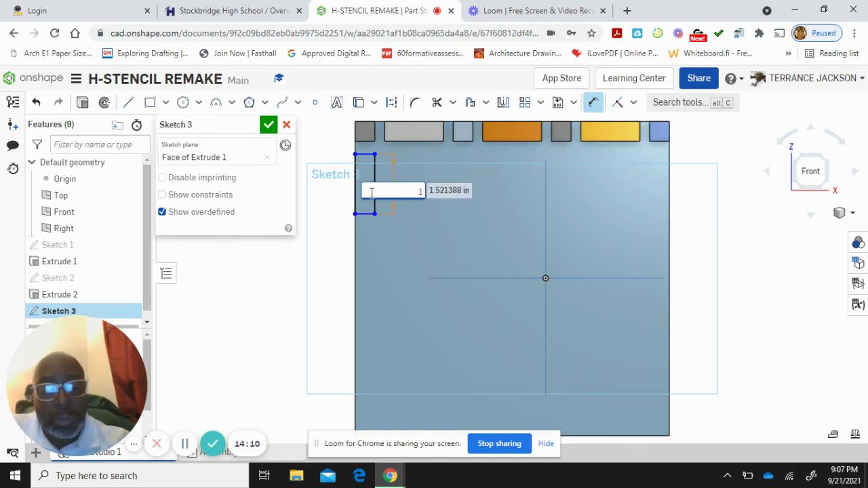
pyautogui.write('.521')
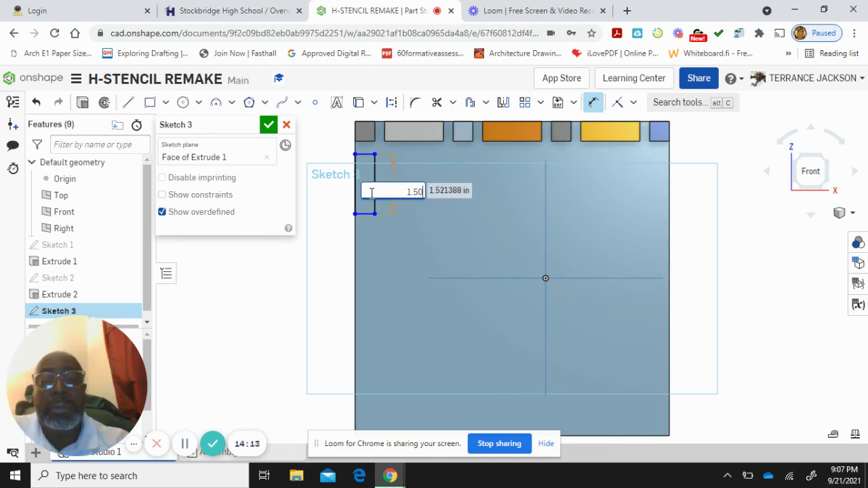
pyautogui.press('Return')
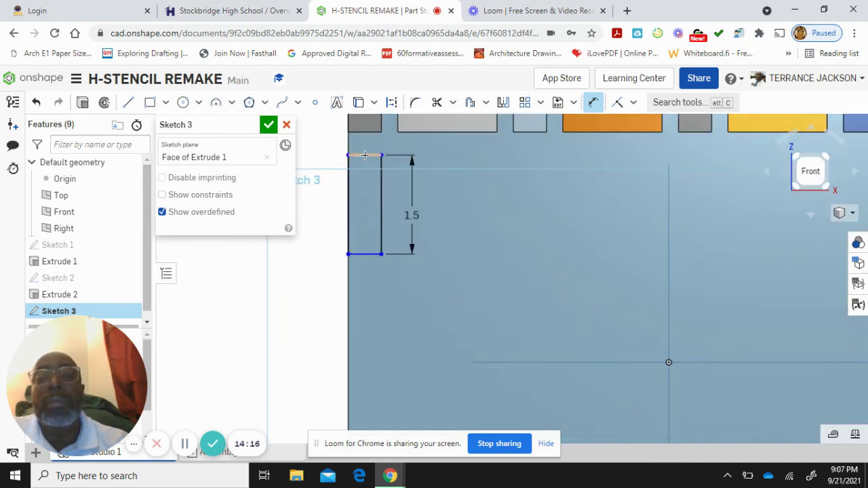
# Step: Dimension the gap between the upper-left square's lower edge and the upright rectangle's upper edge to 0.25 in
pyautogui.scroll(3, 367, 156)
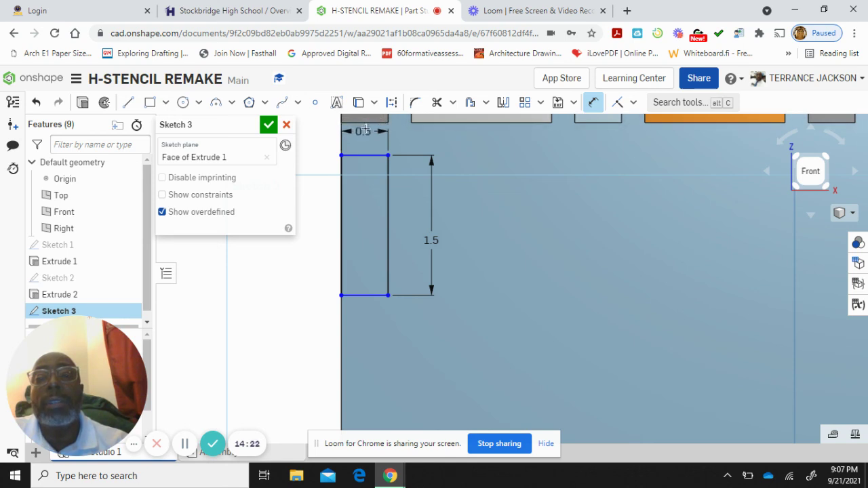
pyautogui.moveTo(367, 123); pyautogui.dragTo(403, 140)
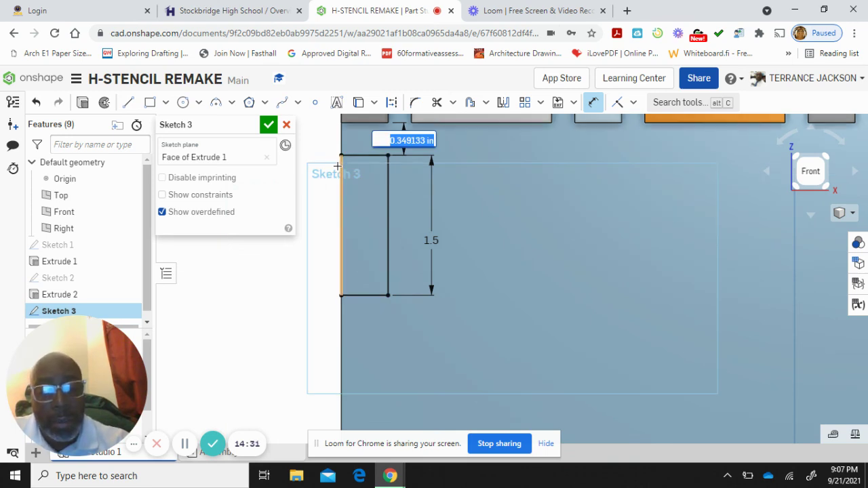
pyautogui.press('BackSpace')
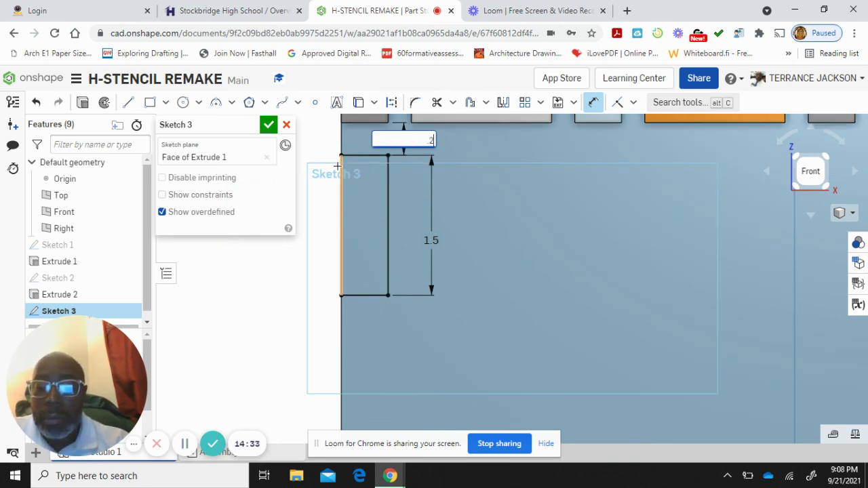
pyautogui.write('.25')
pyautogui.press('Return')
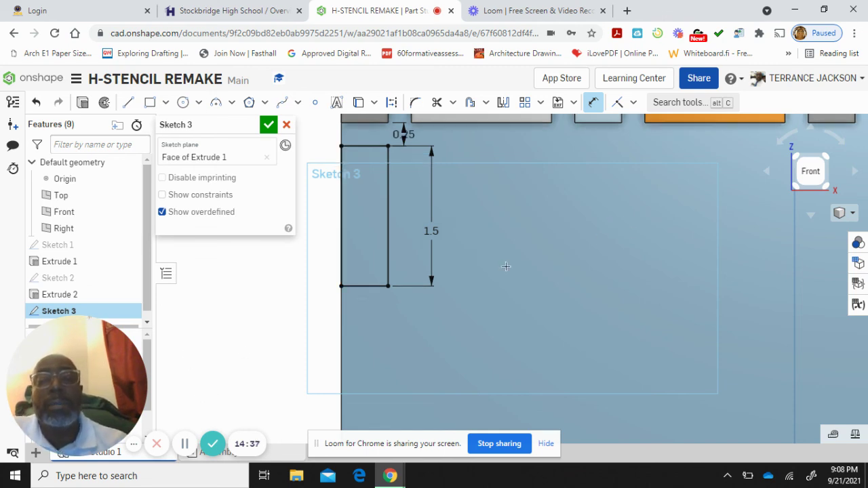
pyautogui.scroll(-5, 547, 230)
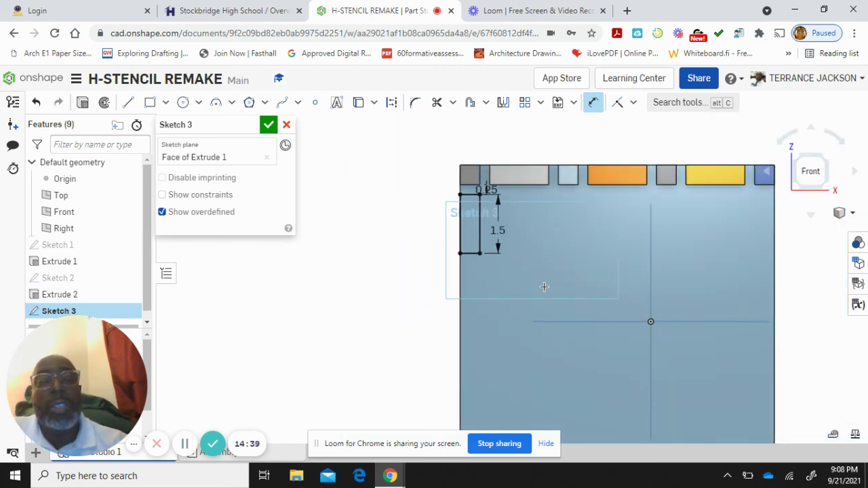
pyautogui.moveTo(552, 310); pyautogui.dragTo(515, 229, button='middle')
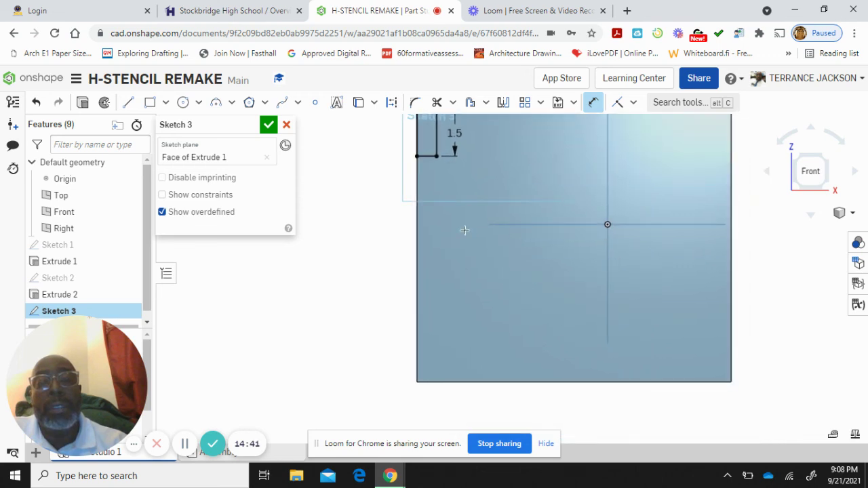